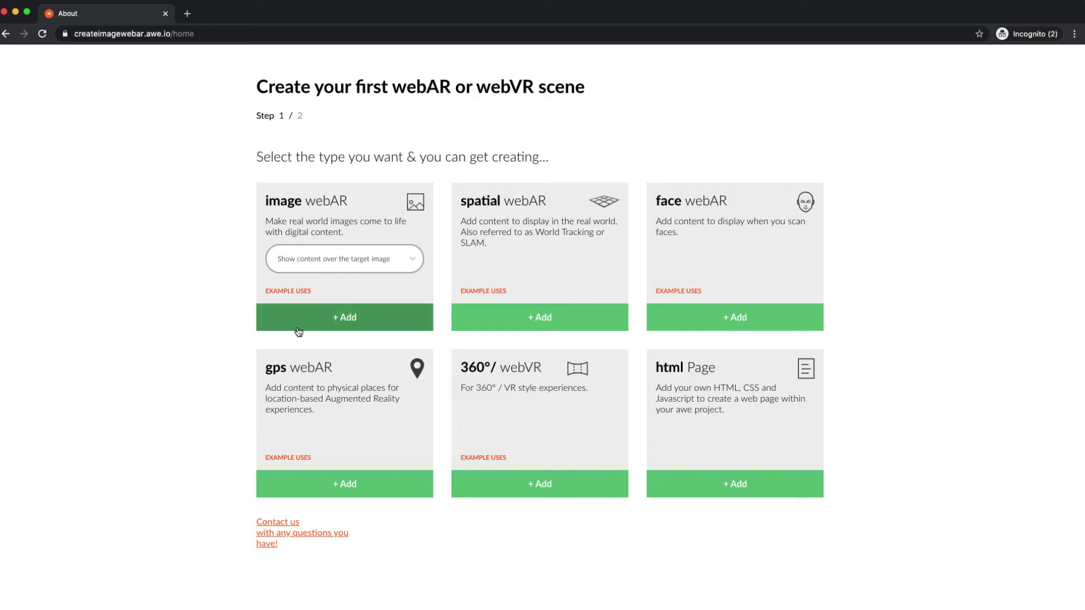
# Name the scene 'My first image AR' in the project 'Creating Image Web AR' and create it.
pyautogui.click(299, 330)
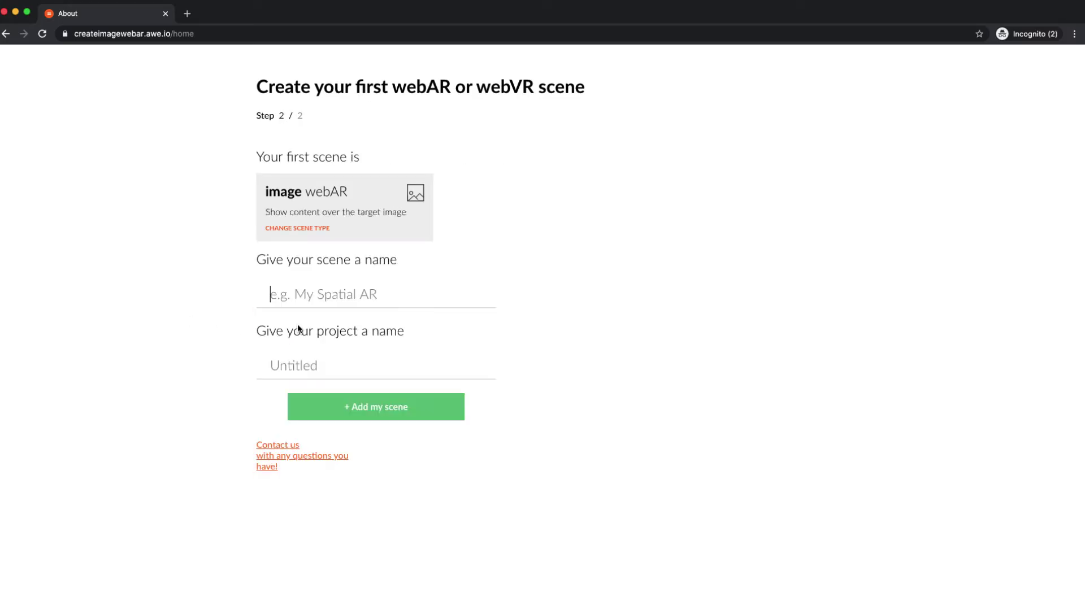
pyautogui.write('My first image ')
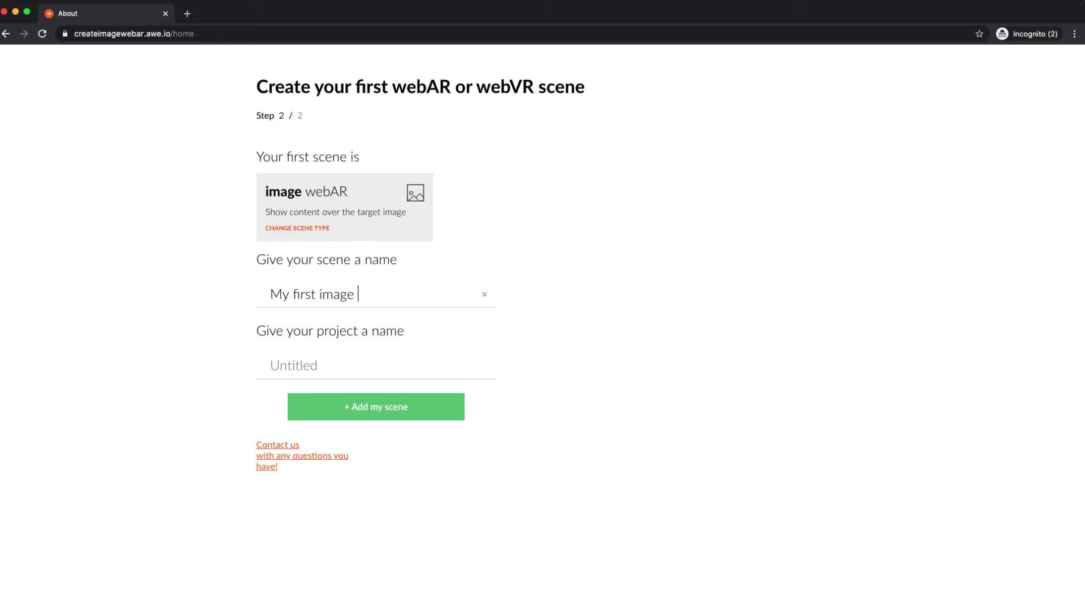
pyautogui.write('AR')
pyautogui.click(279, 364)
pyautogui.write('Creating Im')
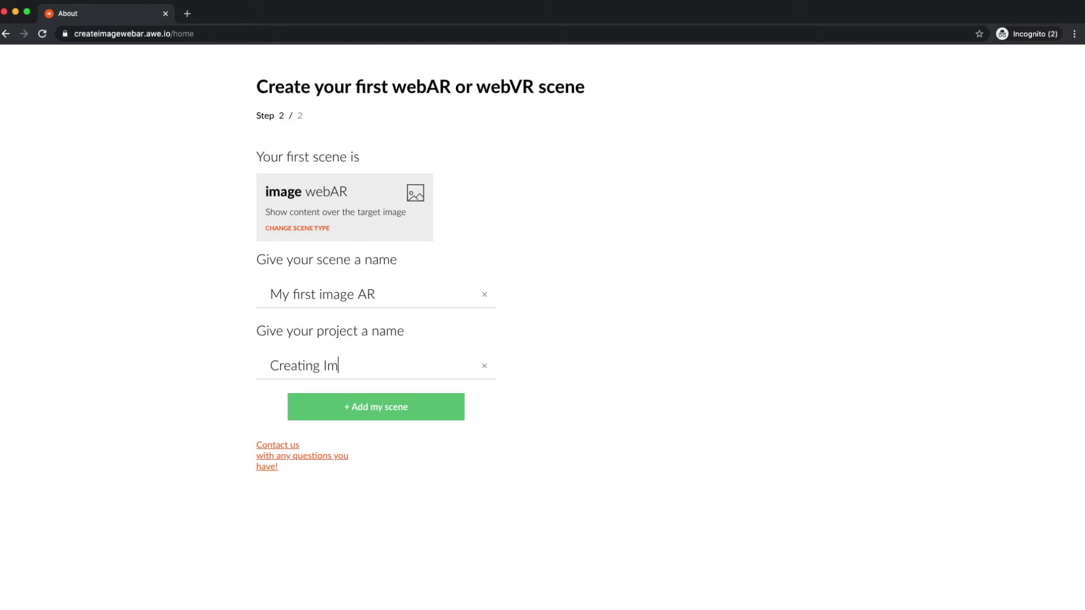
pyautogui.write('age Web AR')
pyautogui.click(331, 407)
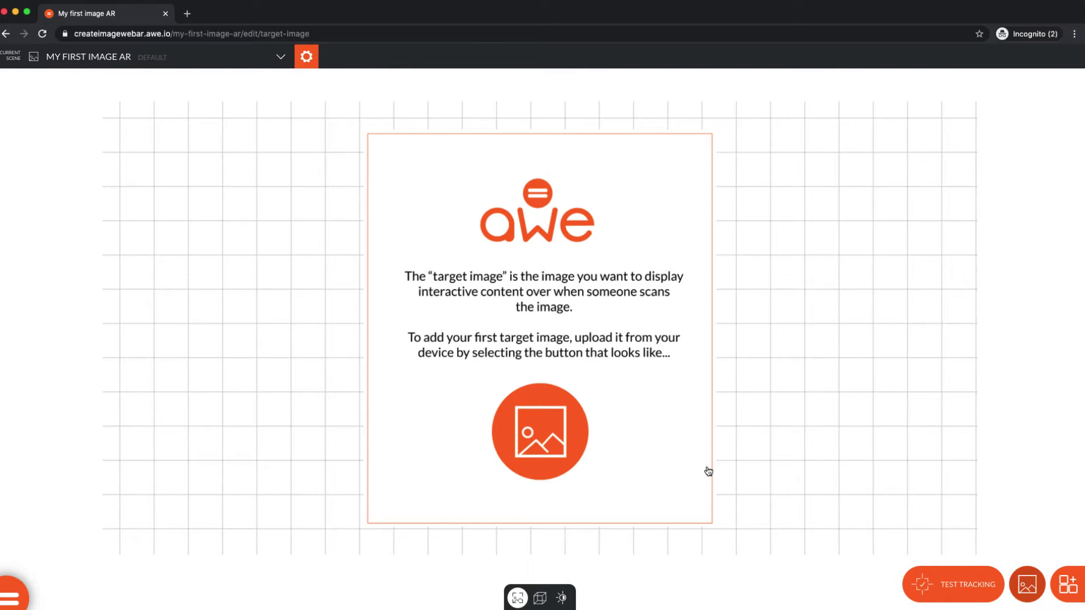
# Bring up the target image options once the scene editor finishes loading.
pyautogui.click(1024, 581)
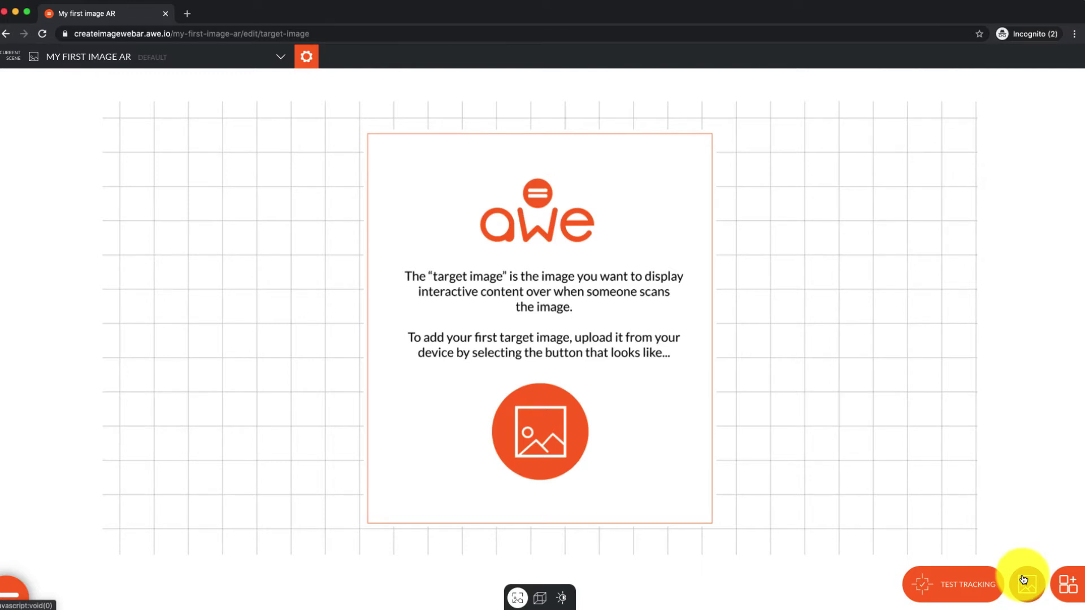
# Upload Sneaker-Shoes-target.jpg as a new target image and use it for the scene.
pyautogui.click(1023, 579)
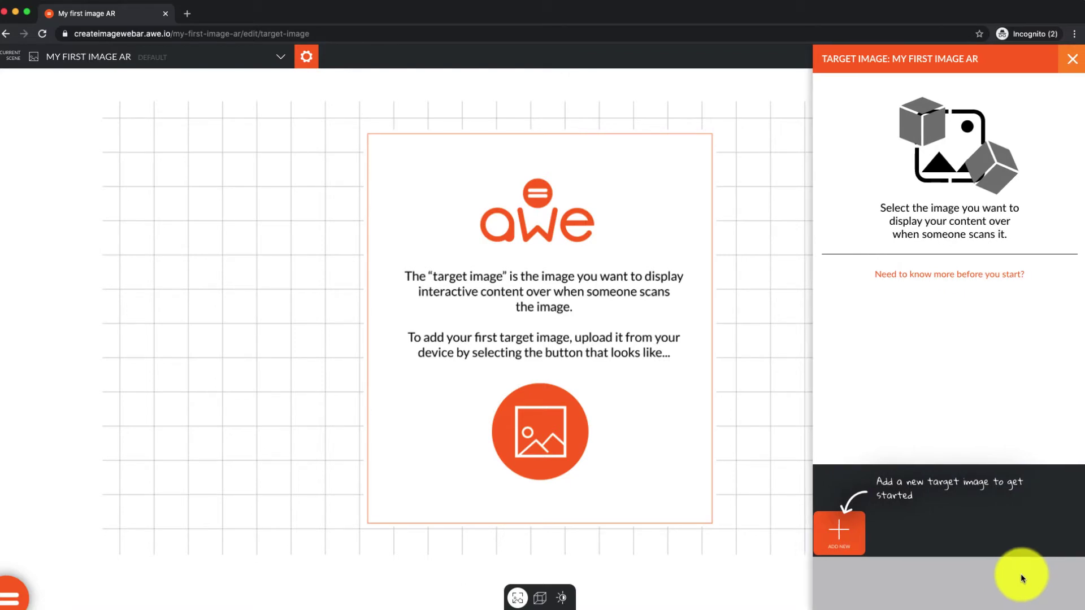
pyautogui.click(848, 542)
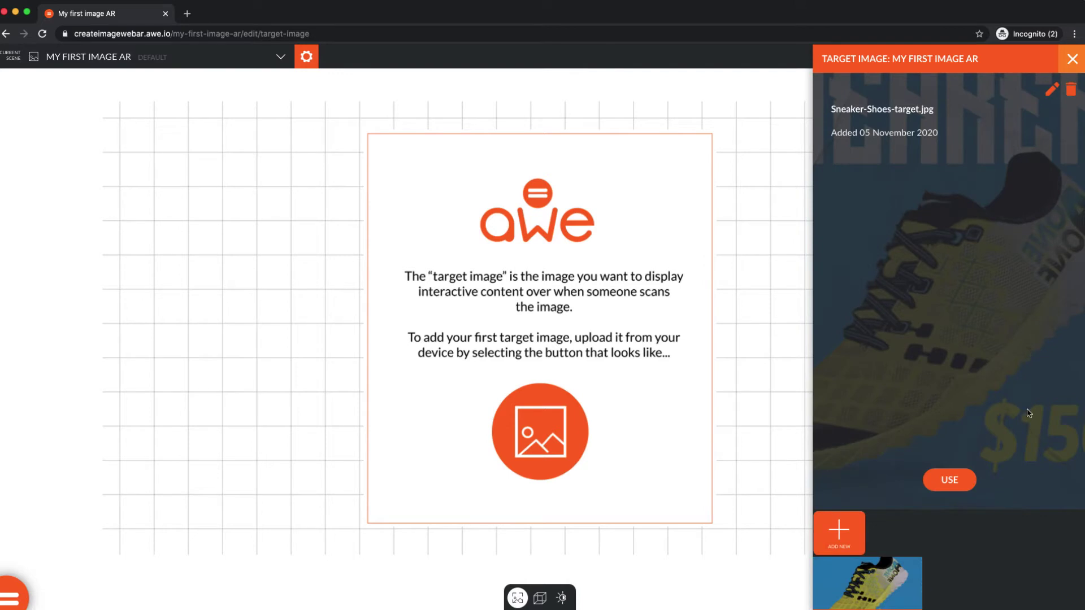
pyautogui.click(970, 481)
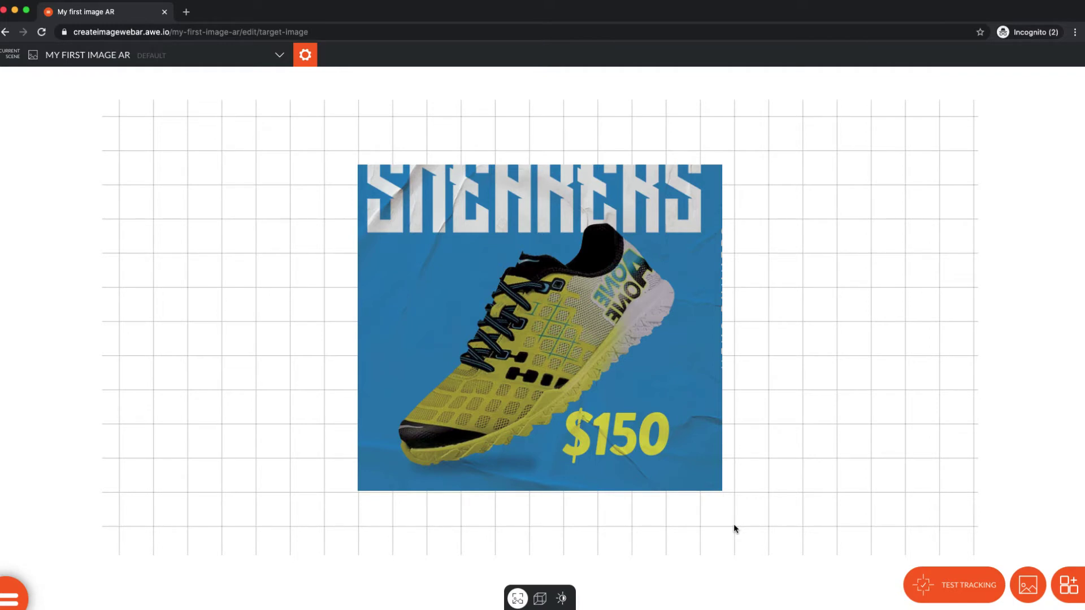
# Switch to 3D view, check the Front and Left presets, and show the empty objects list.
pyautogui.click(540, 600)
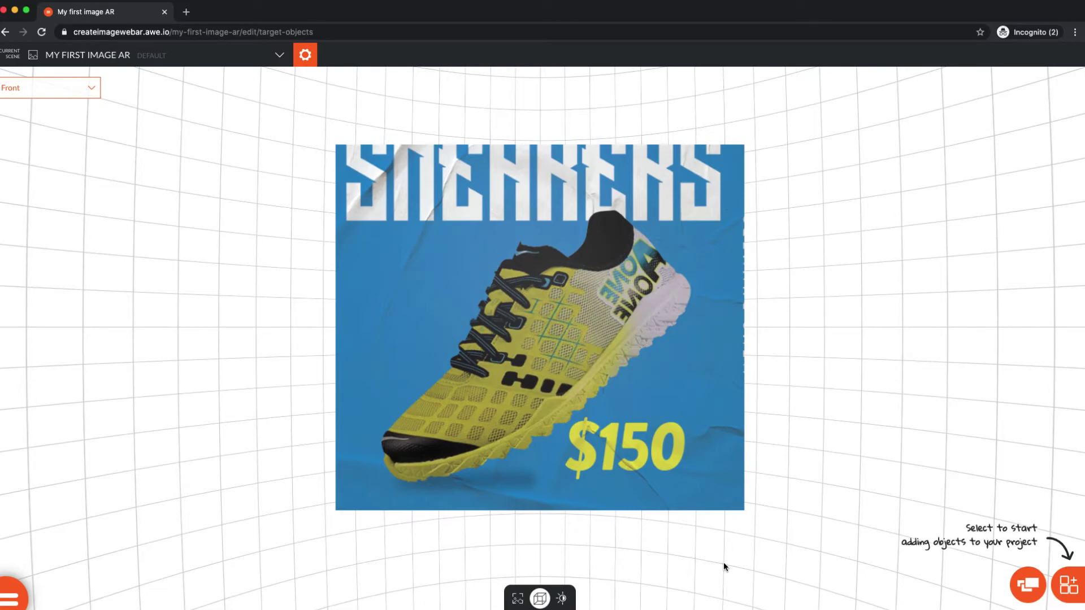
pyautogui.moveTo(650, 405); pyautogui.dragTo(429, 431)
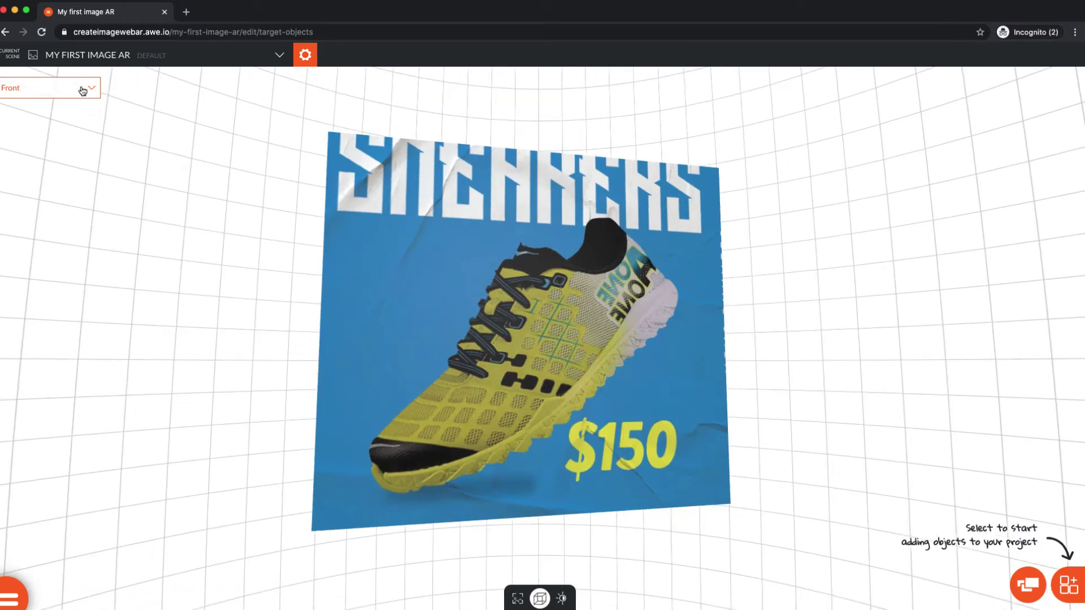
pyautogui.click(82, 91)
pyautogui.click(74, 113)
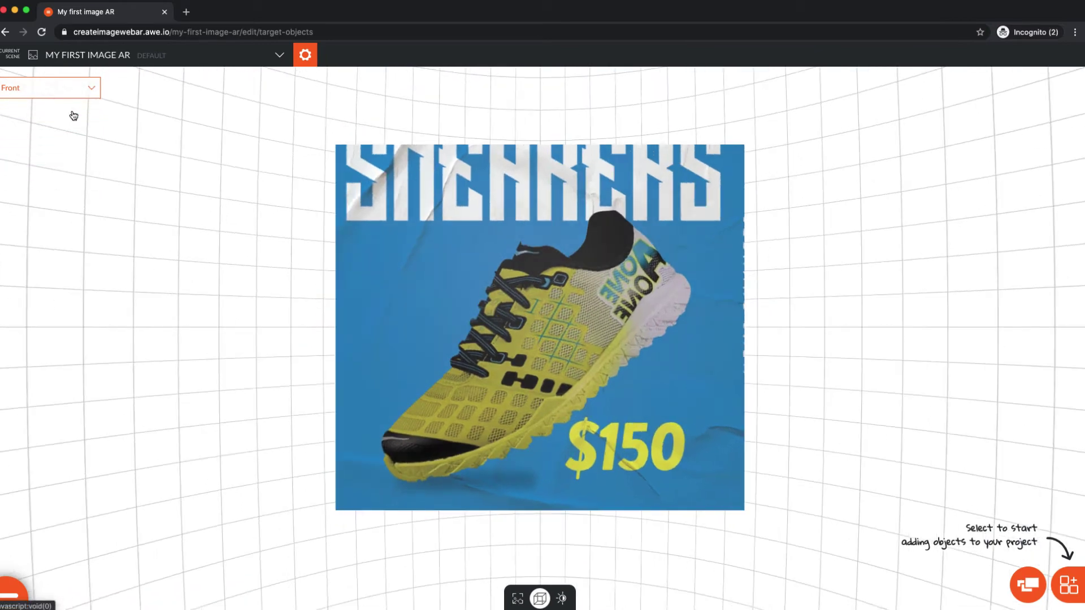
pyautogui.click(69, 97)
pyautogui.click(67, 113)
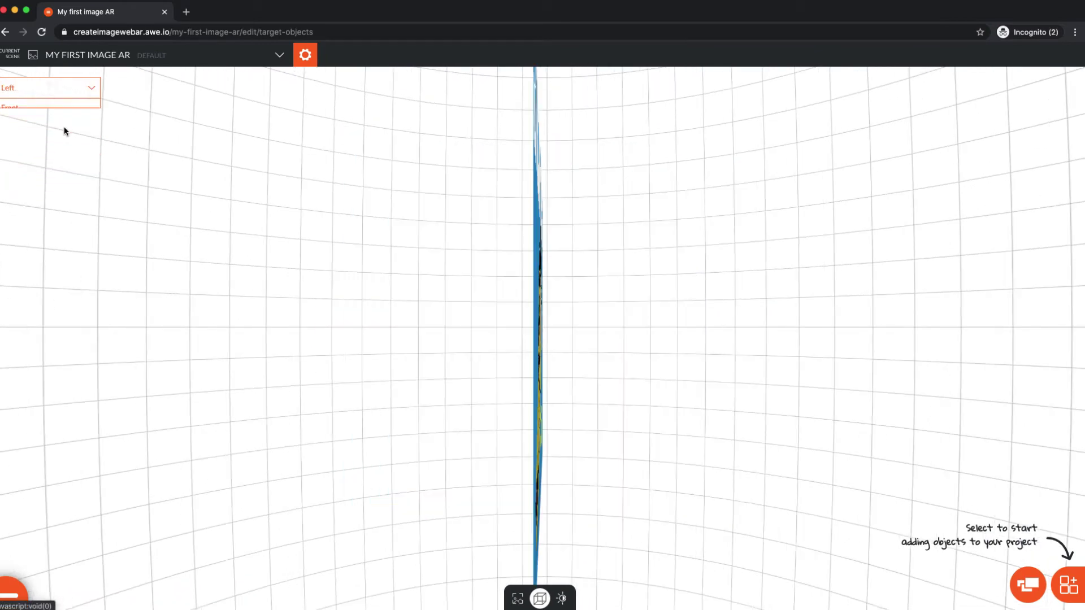
pyautogui.click(72, 81)
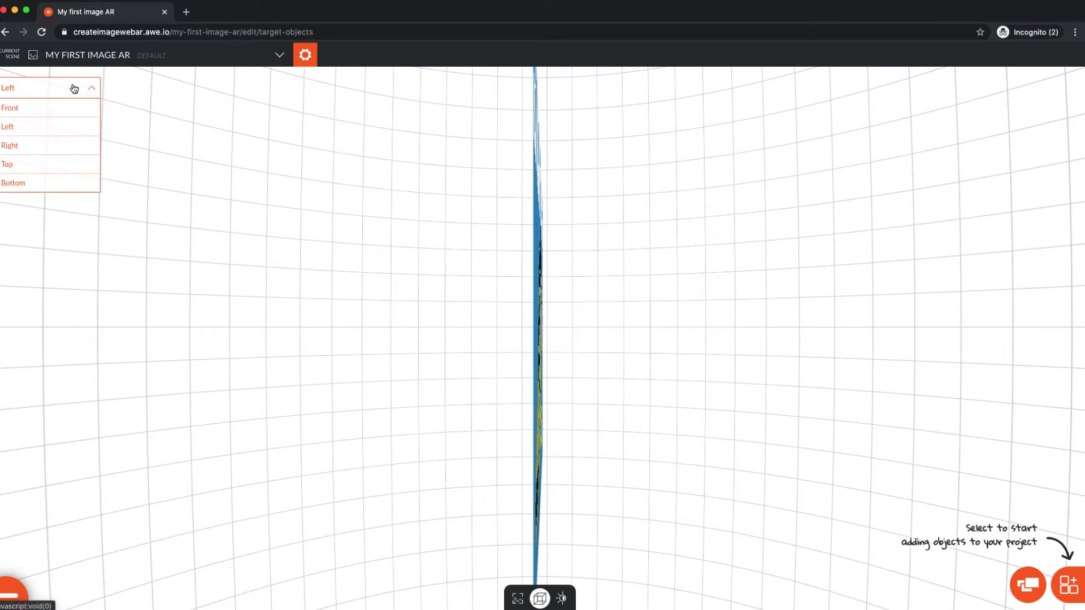
pyautogui.click(69, 109)
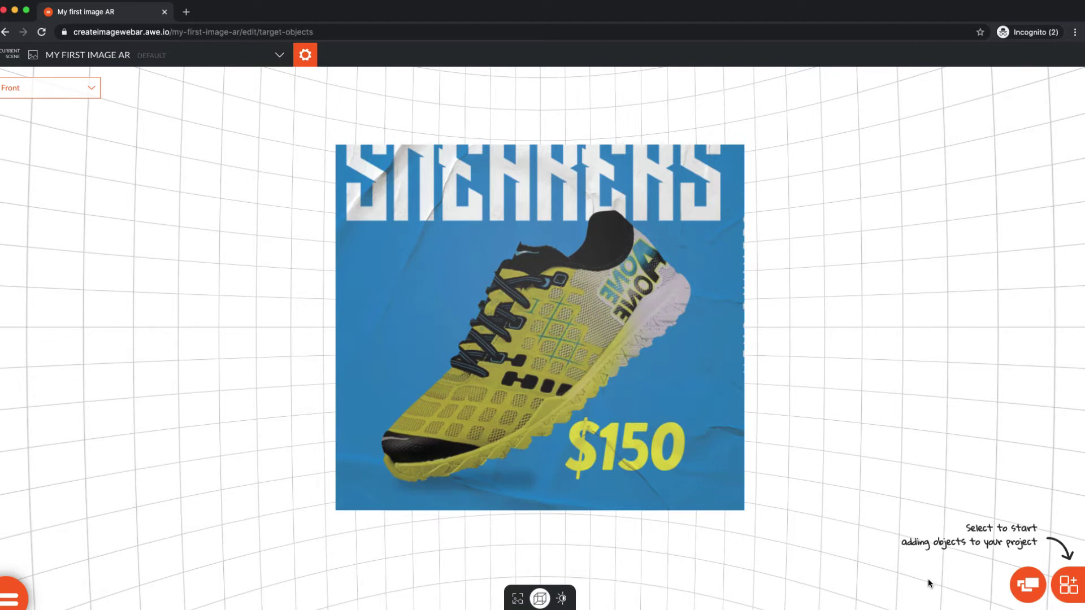
pyautogui.click(1027, 586)
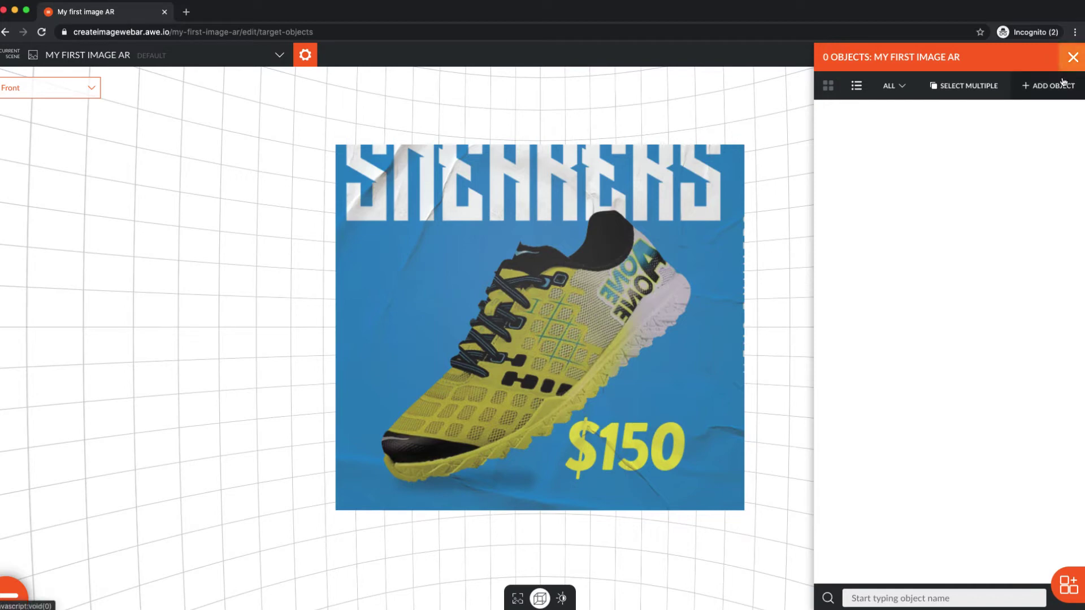
# Upload sneaker_animation.zip as a new .gltf model in the asset library.
pyautogui.click(1072, 57)
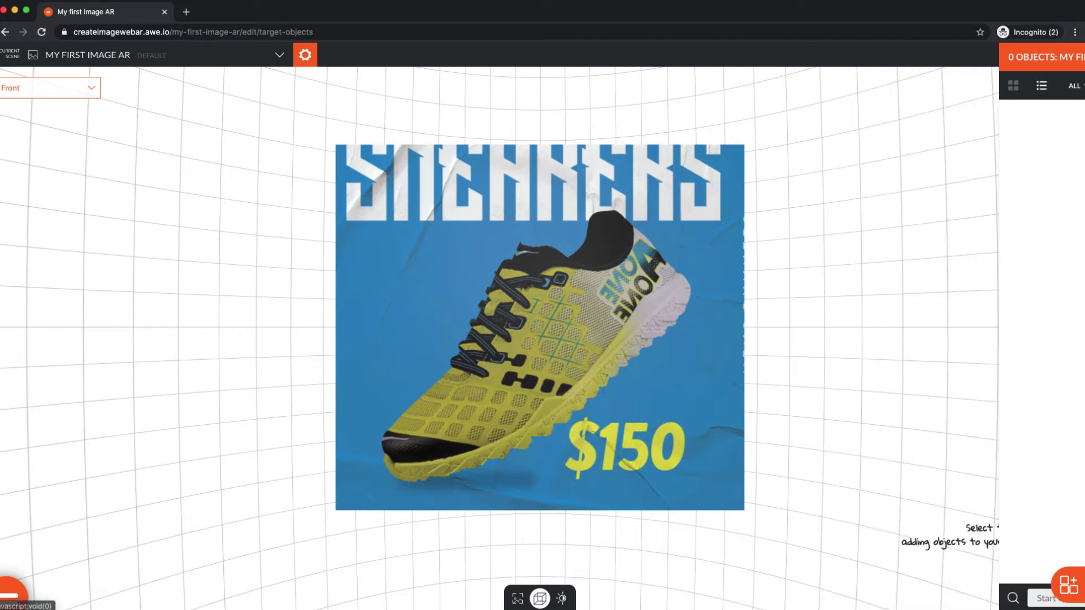
pyautogui.click(1073, 584)
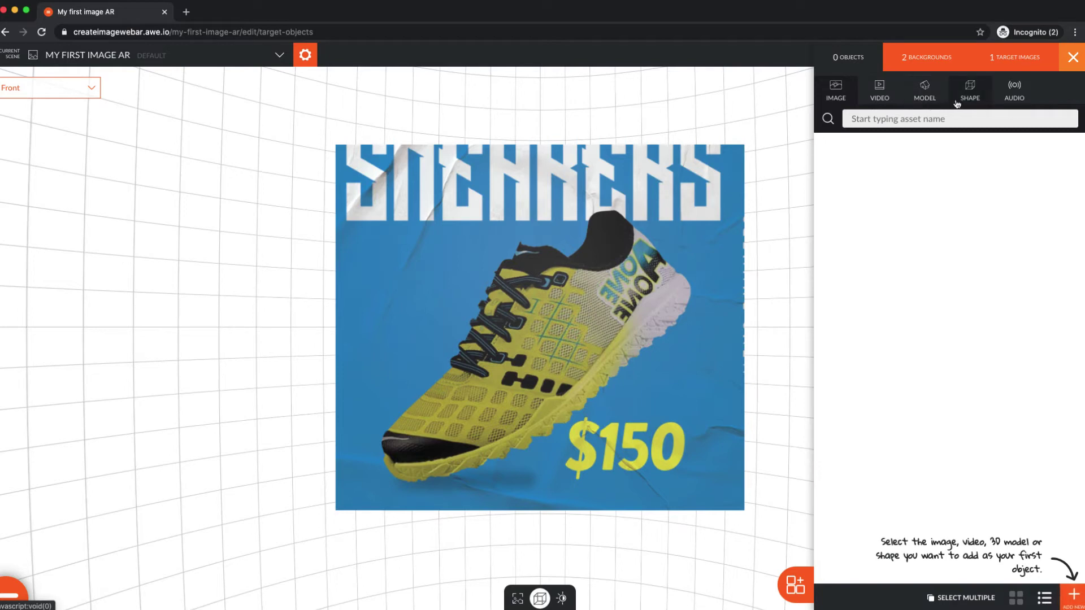
pyautogui.click(1074, 594)
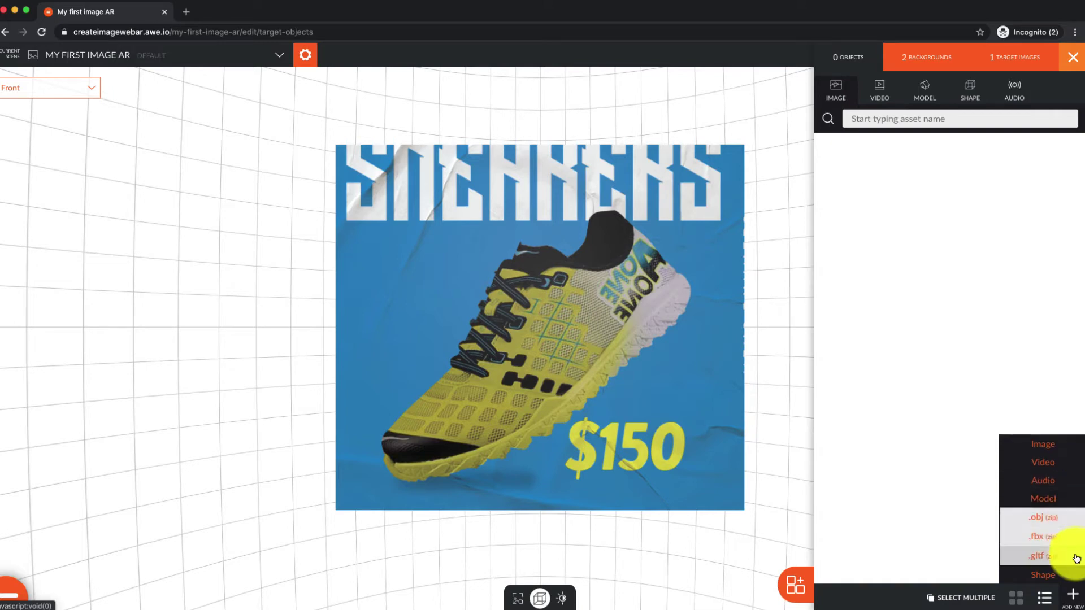
pyautogui.click(1077, 559)
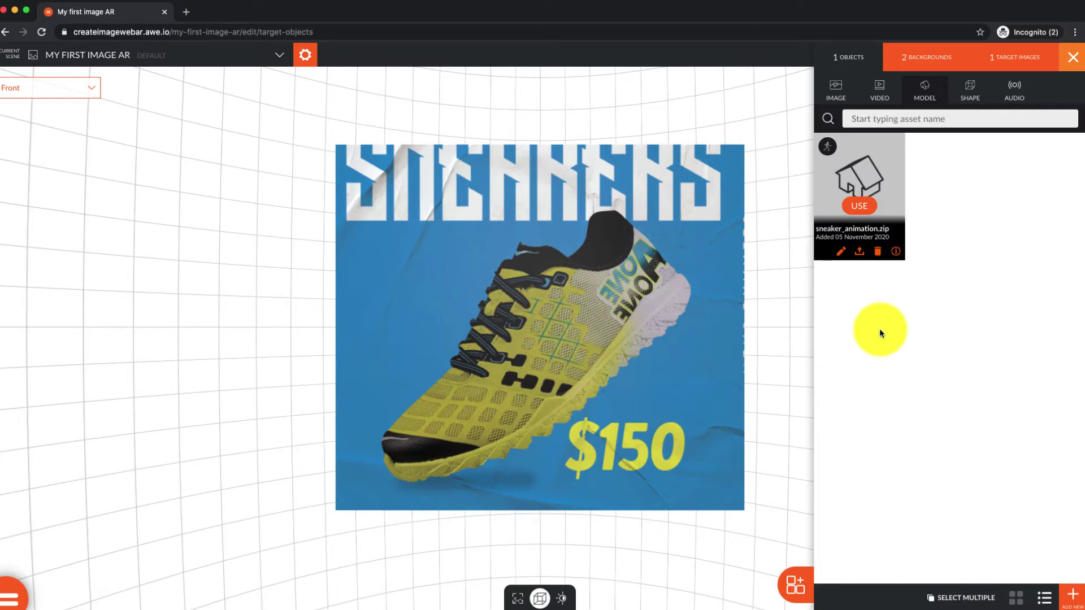
# Add sneaker_animation.zip to the scene and place it over the sneaker poster.
pyautogui.click(857, 209)
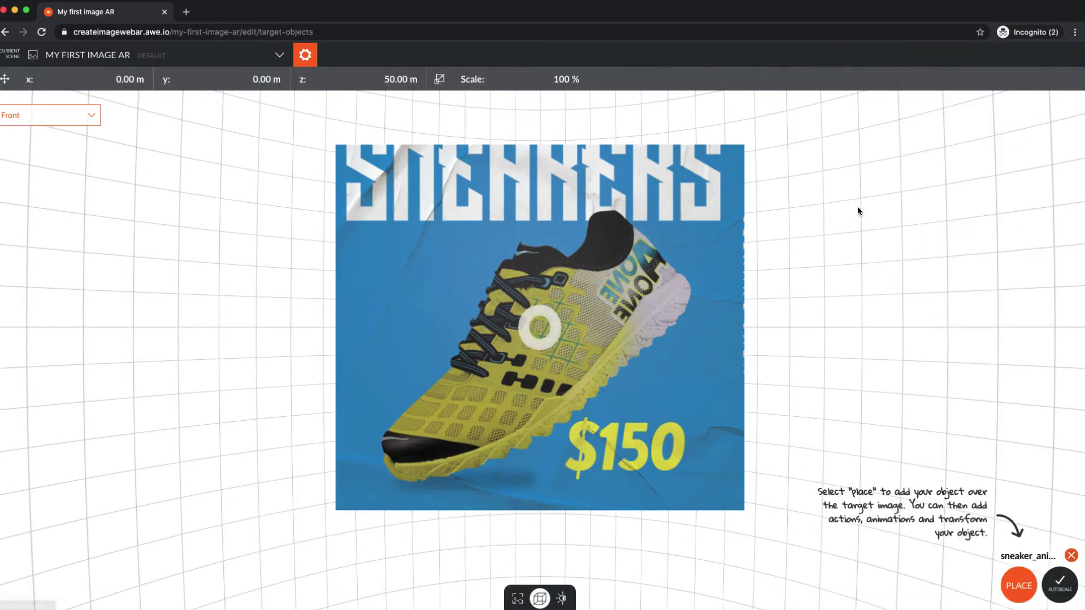
pyautogui.click(1006, 585)
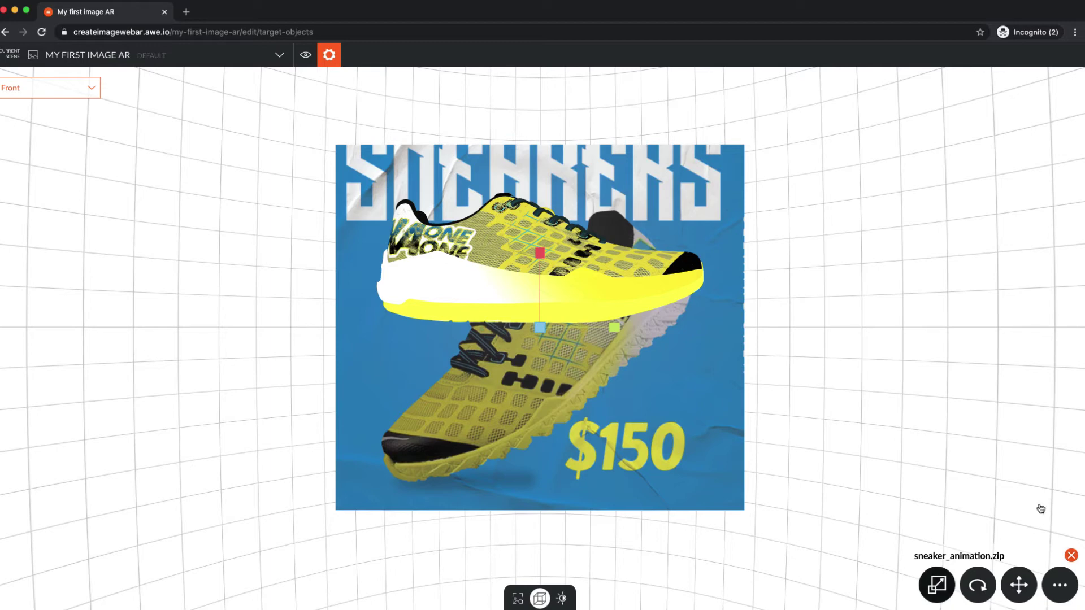
pyautogui.click(946, 587)
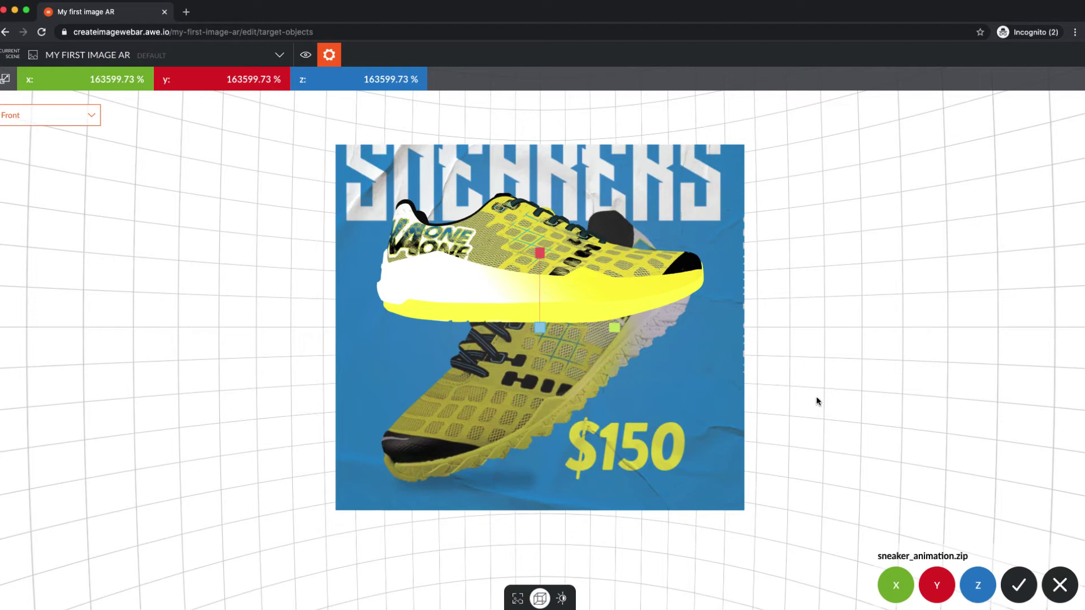
# Scale the sneaker uniformly on X, Y and Z to 180657.79 % and confirm.
pyautogui.scroll(1, 817, 397)
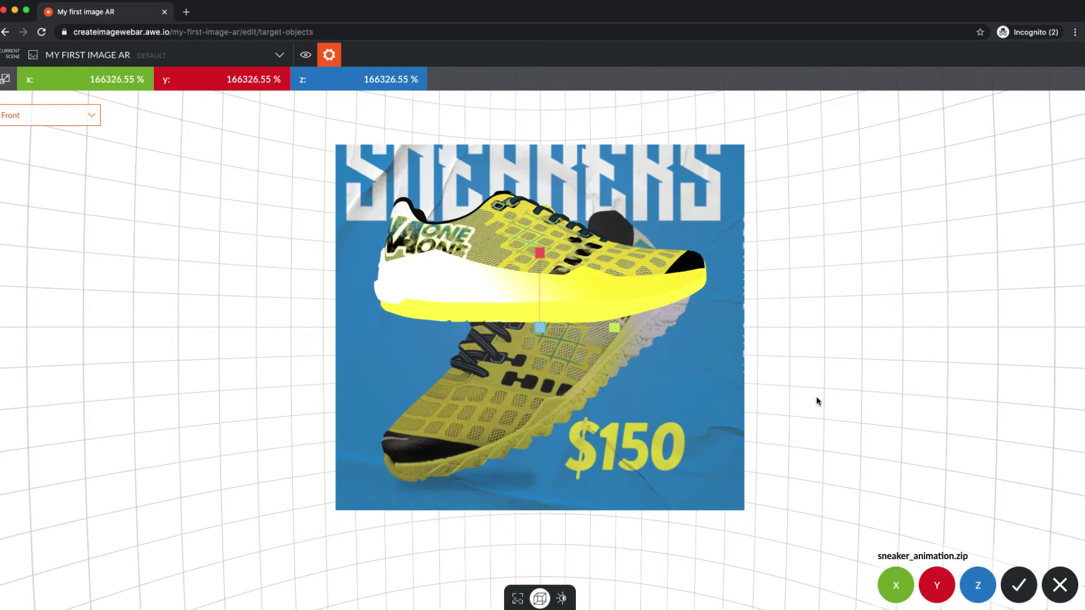
pyautogui.scroll(3, 817, 397)
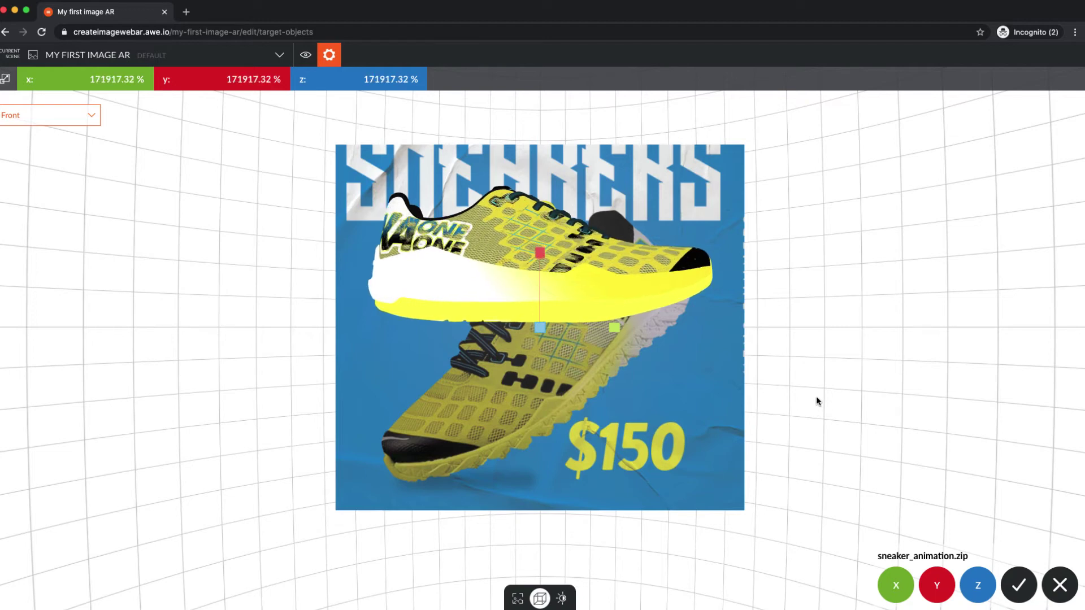
pyautogui.scroll(2, 817, 398)
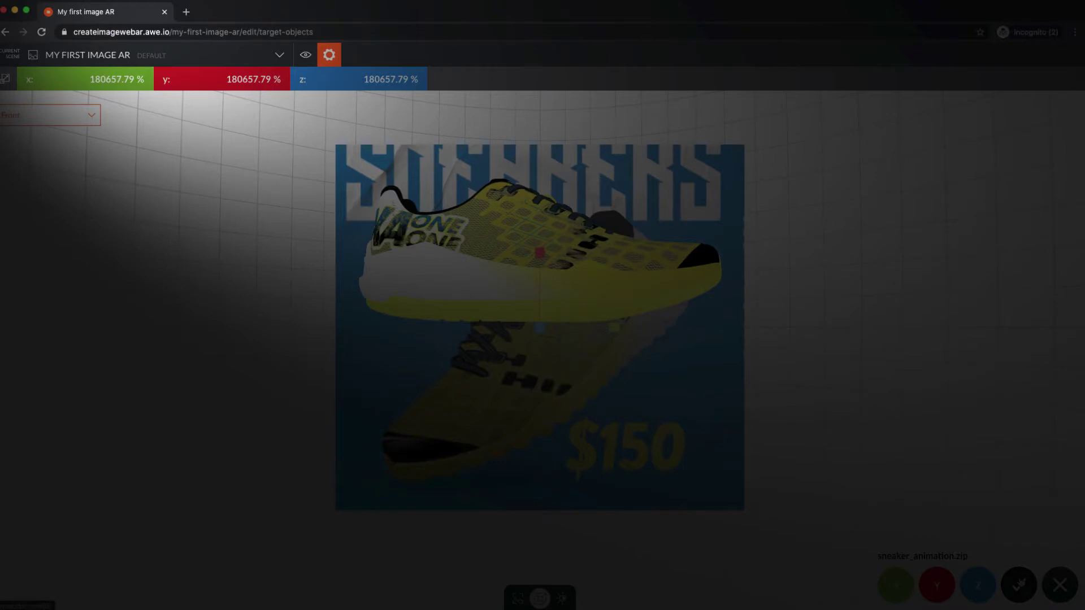
pyautogui.click(936, 587)
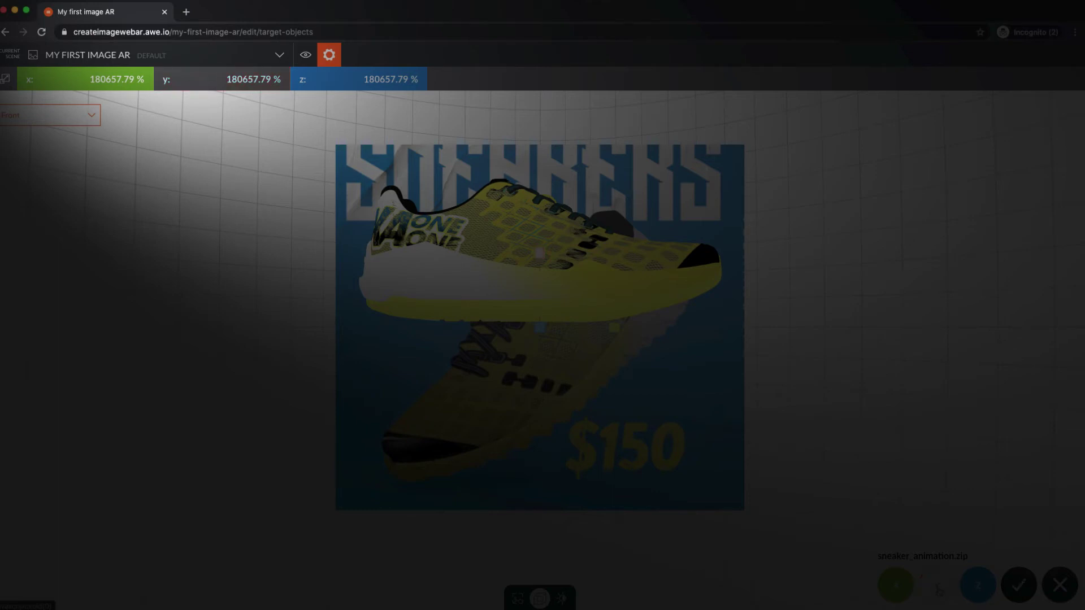
pyautogui.click(936, 588)
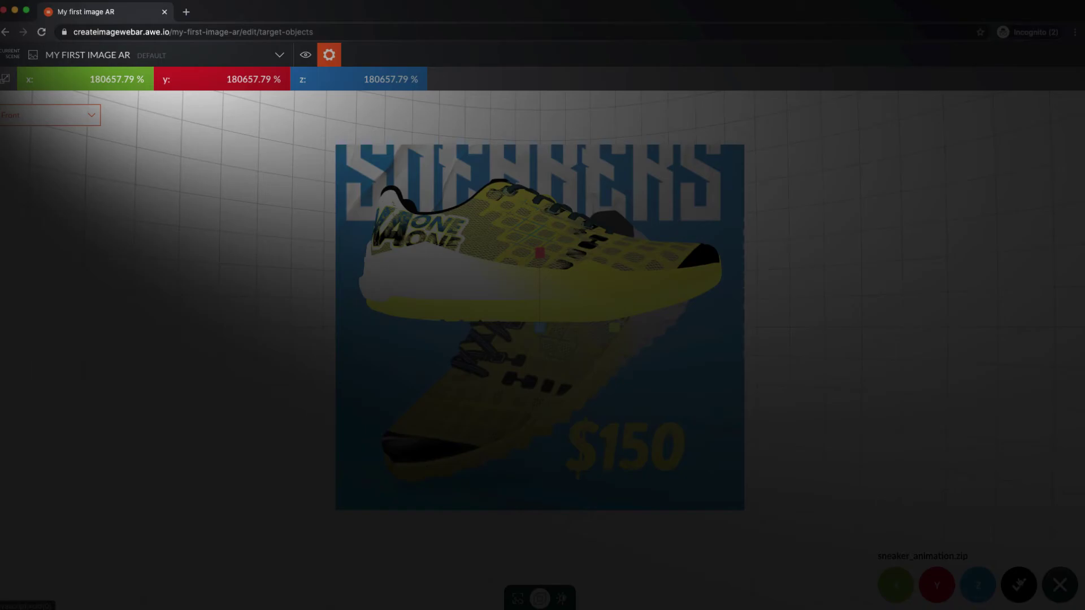
pyautogui.click(1019, 584)
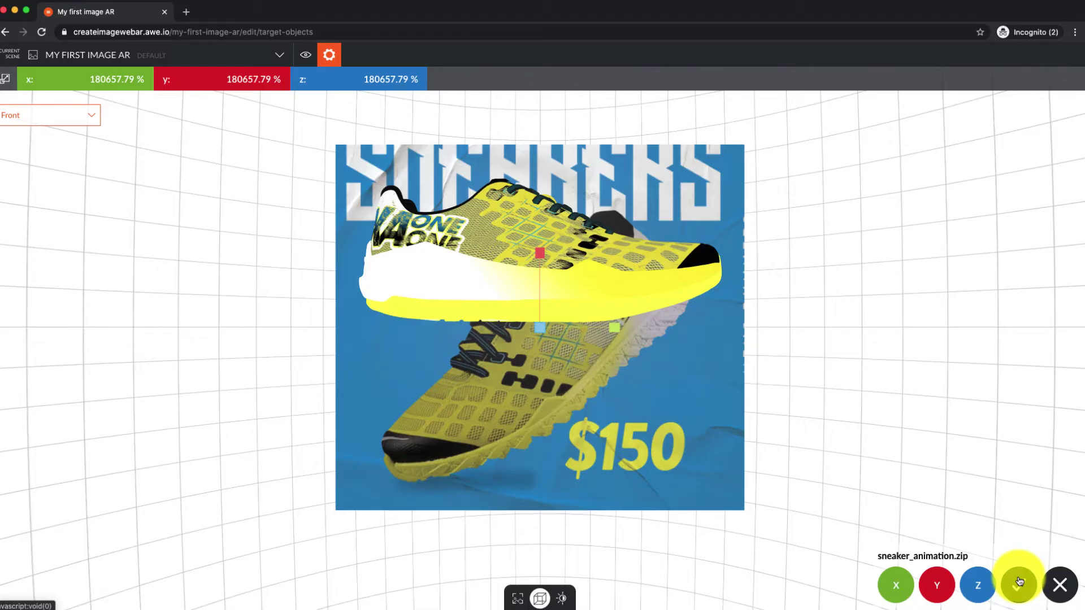
# Rotate the sneaker to X 170.82°, Y -0.02°, Z 141.18° and confirm.
pyautogui.click(974, 583)
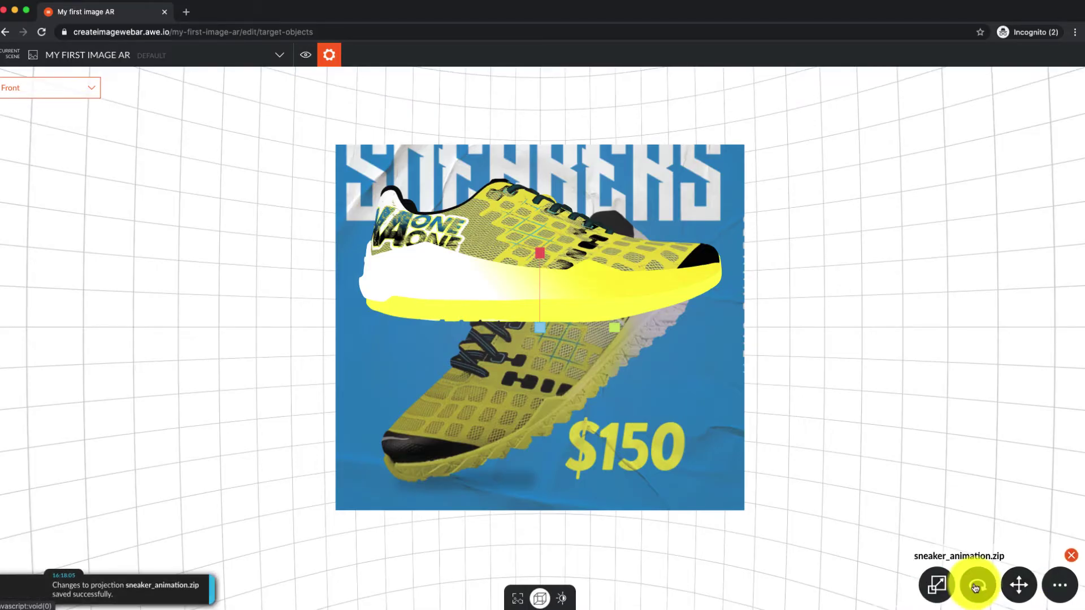
pyautogui.click(123, 81)
pyautogui.write('170.82')
pyautogui.press('Tab')
pyautogui.write('-0.02')
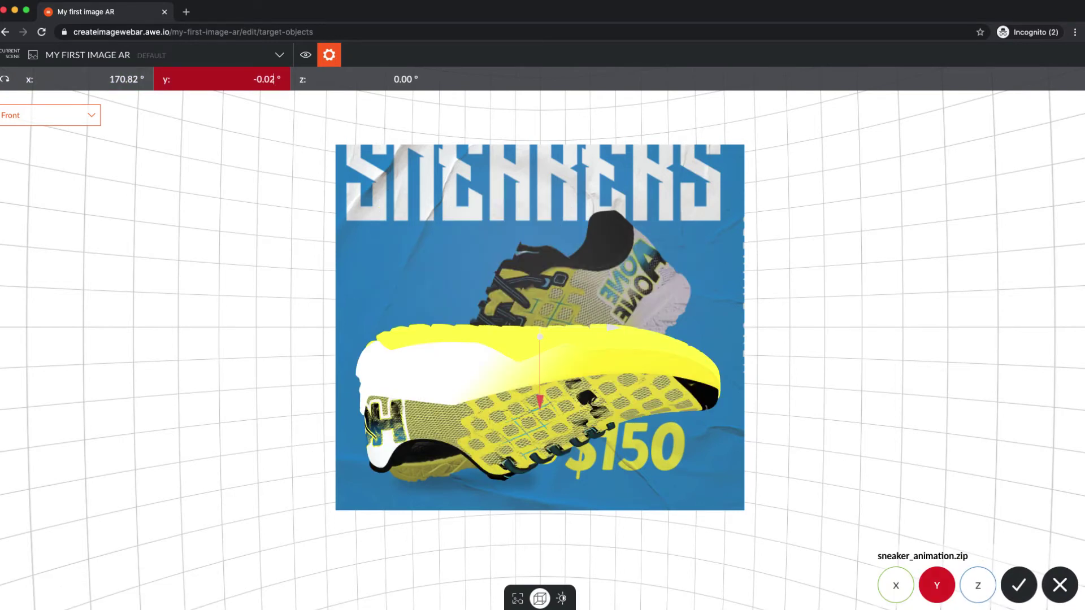
pyautogui.press('Tab')
pyautogui.write('141.18')
pyautogui.press('Return')
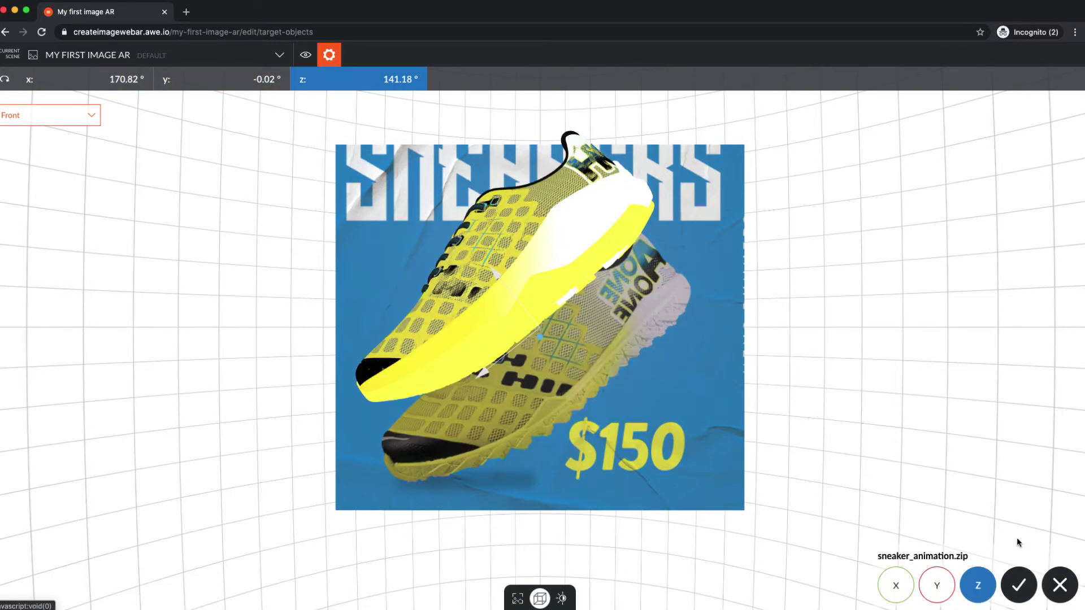
pyautogui.click(1019, 584)
# View the sneaker from the front and shift it along the Y axis.
pyautogui.click(1019, 585)
pyautogui.scroll(5, 575, 358)
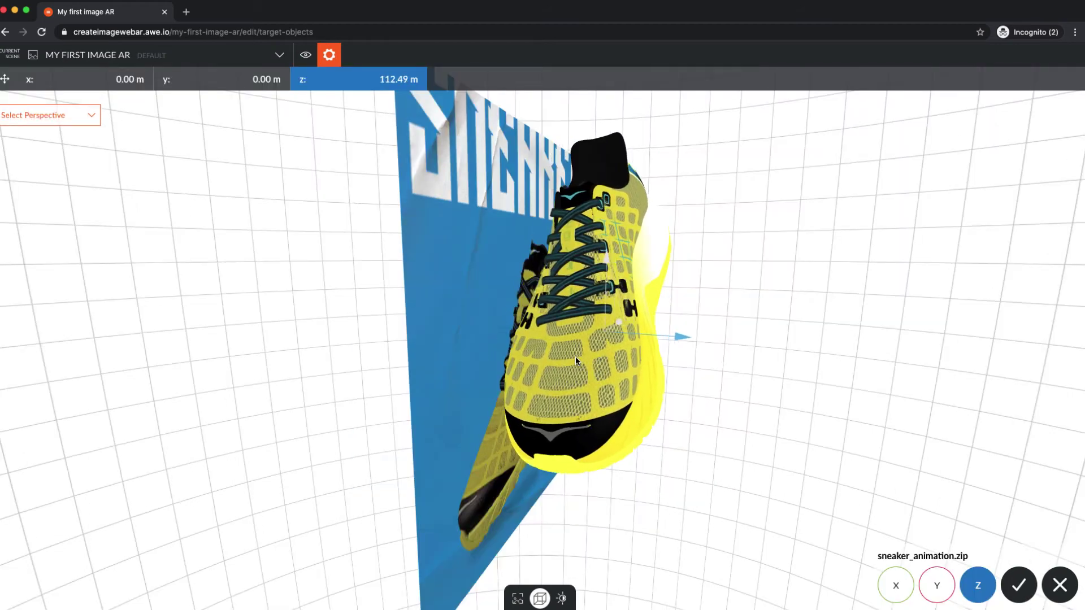
pyautogui.click(226, 80)
pyautogui.click(50, 116)
pyautogui.click(80, 136)
pyautogui.scroll(-3, 649, 297)
pyautogui.scroll(-5, 650, 297)
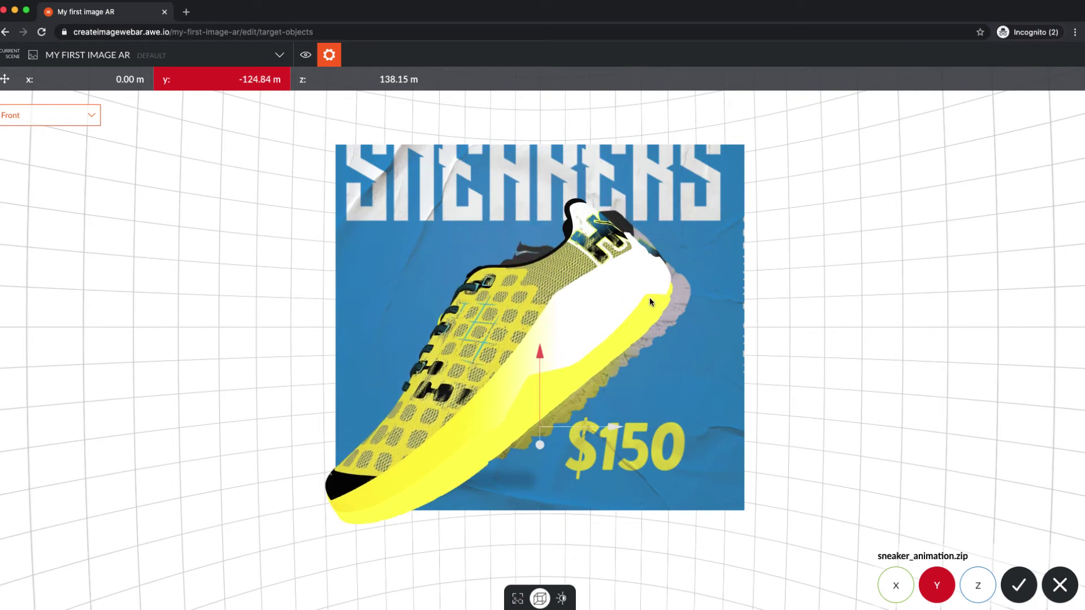
# Adjust it along X and Z and save the position X 28.18, Y -124.84, Z 98.24 m.
pyautogui.click(896, 585)
pyautogui.scroll(5, 766, 432)
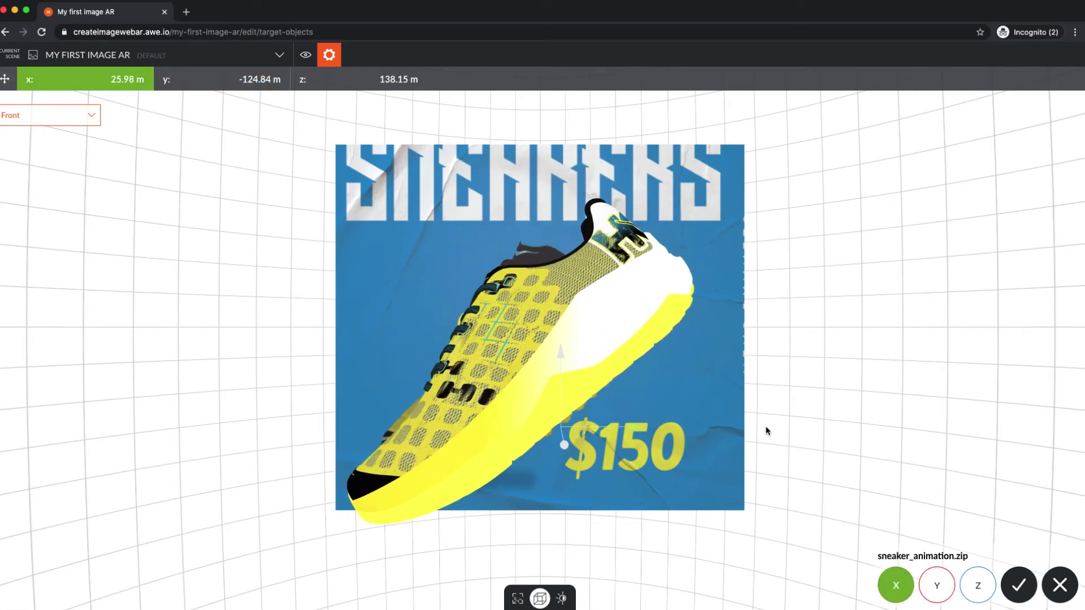
pyautogui.press('z')
pyautogui.scroll(-4, 885, 514)
pyautogui.moveTo(735, 396); pyautogui.dragTo(1021, 540)
pyautogui.click(54, 115)
pyautogui.click(71, 134)
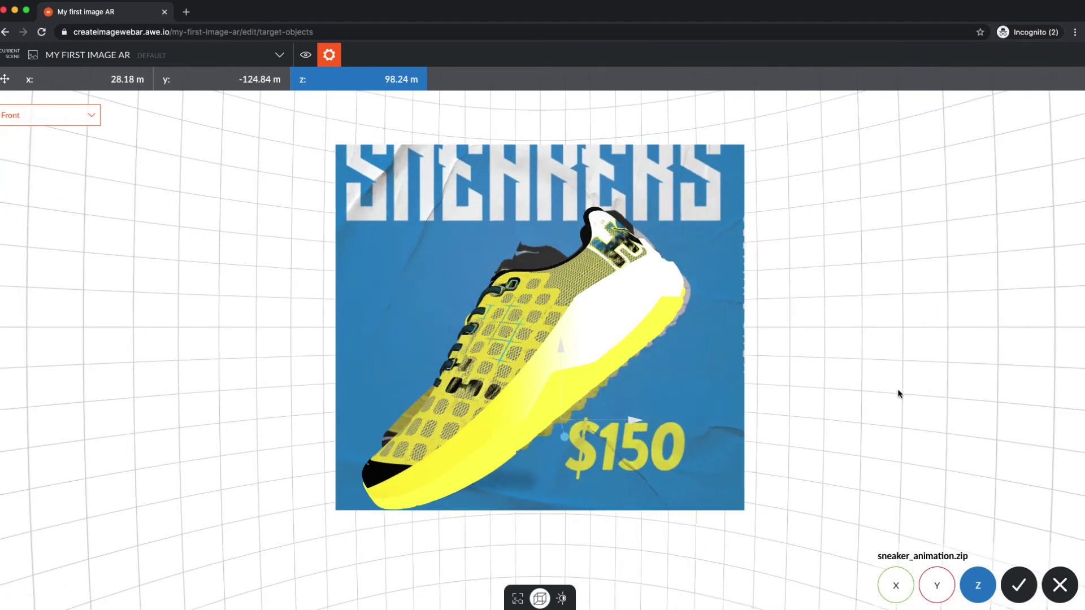
pyautogui.click(1019, 585)
pyautogui.click(1058, 587)
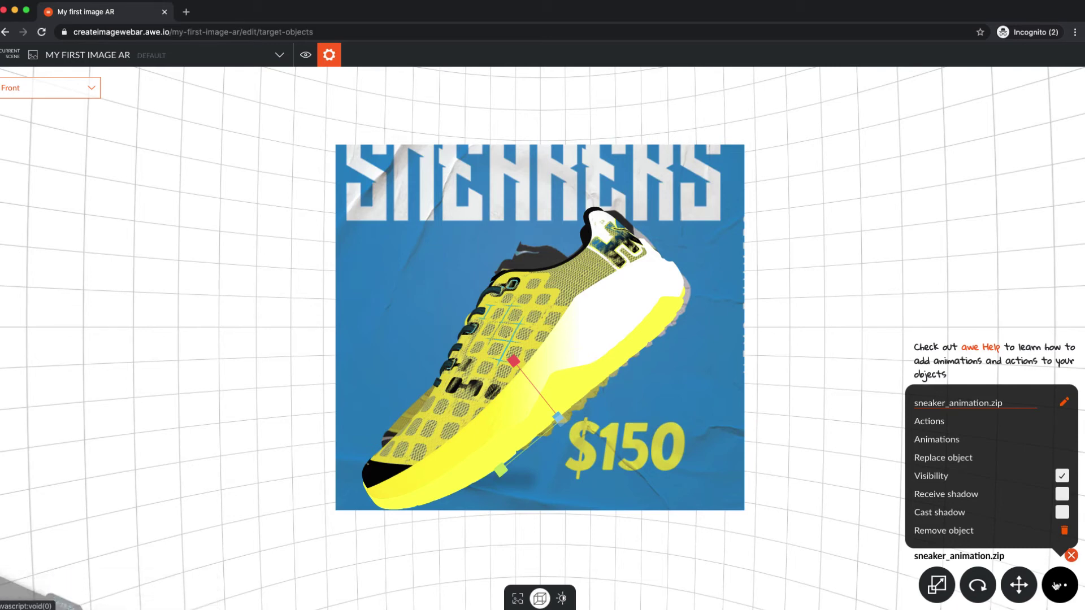
# Add an every-time tracking-started Model clip animation on sneaker_animation.zip using clip Take 001.
pyautogui.click(987, 495)
pyautogui.click(960, 439)
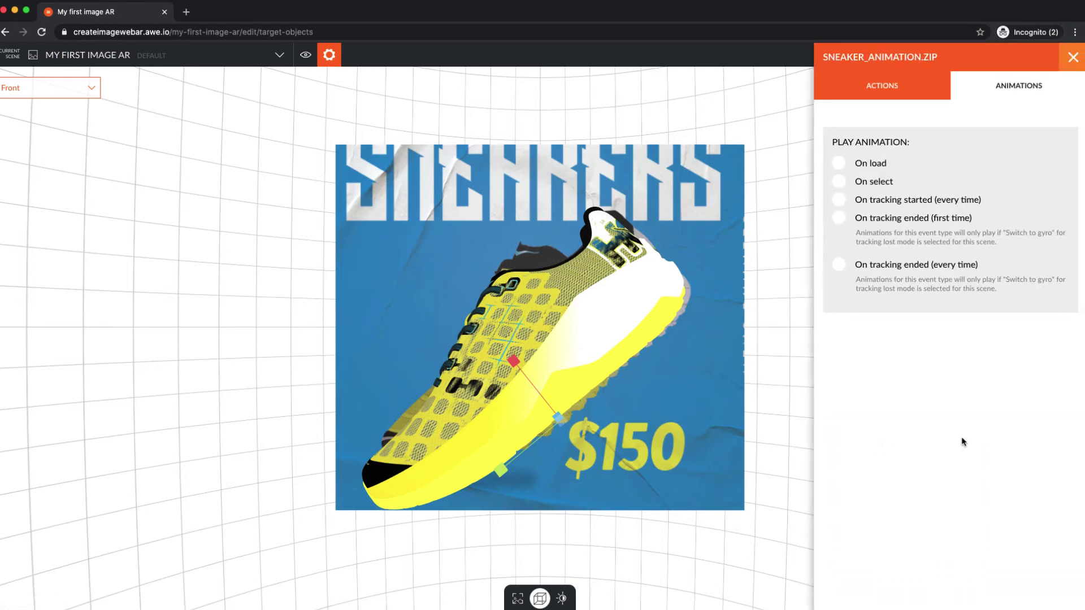
pyautogui.click(840, 201)
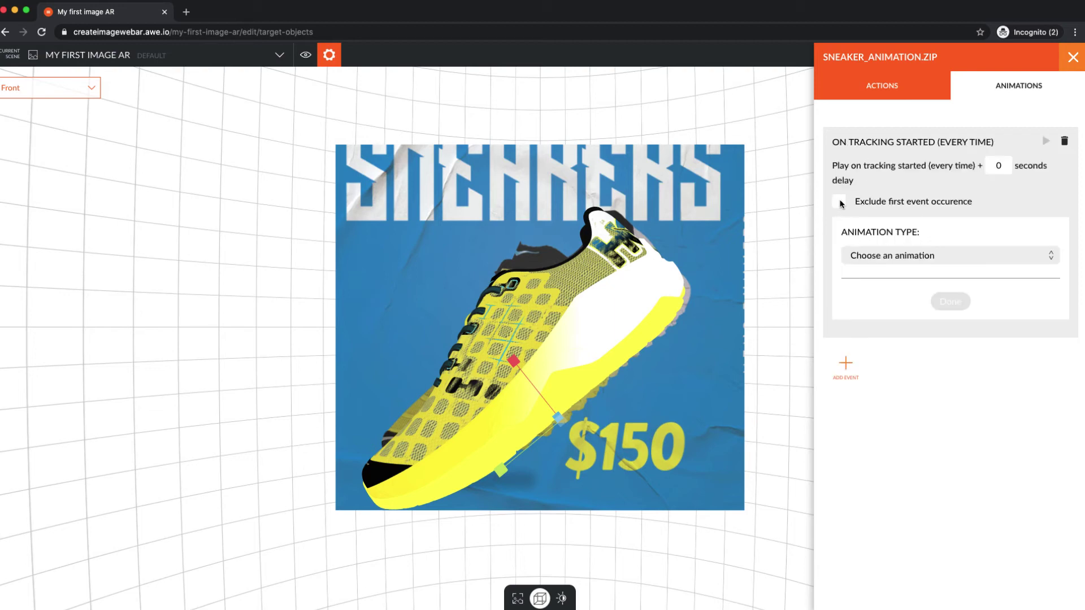
pyautogui.click(895, 261)
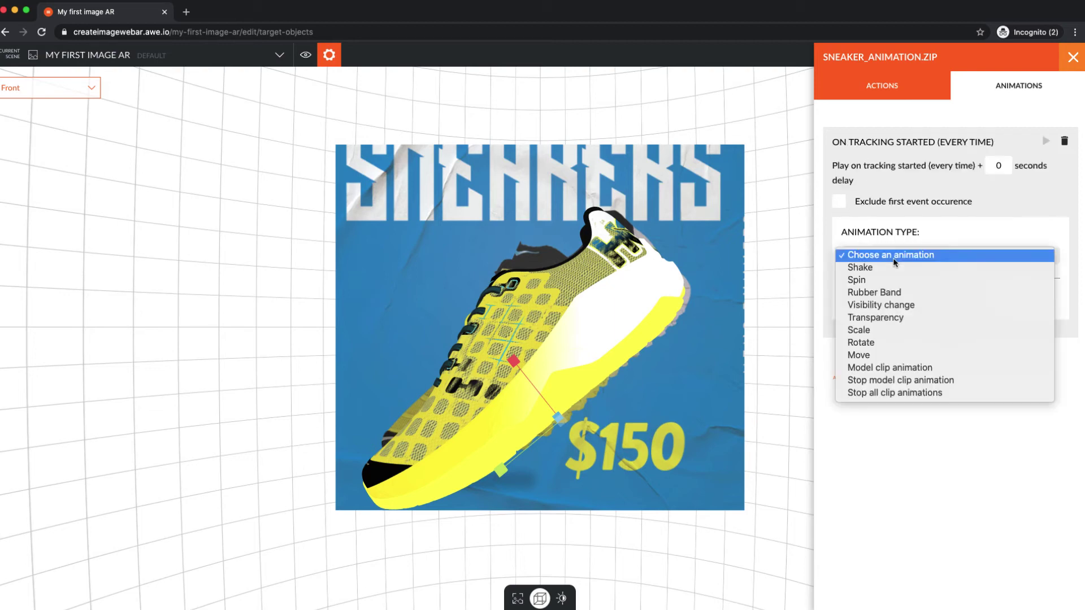
pyautogui.click(945, 368)
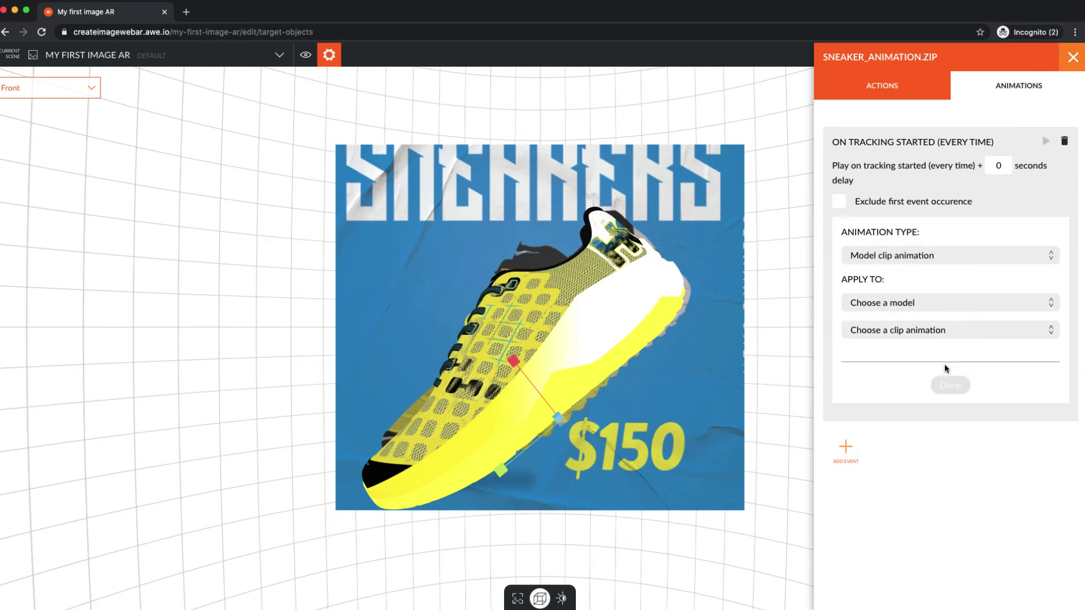
pyautogui.click(987, 302)
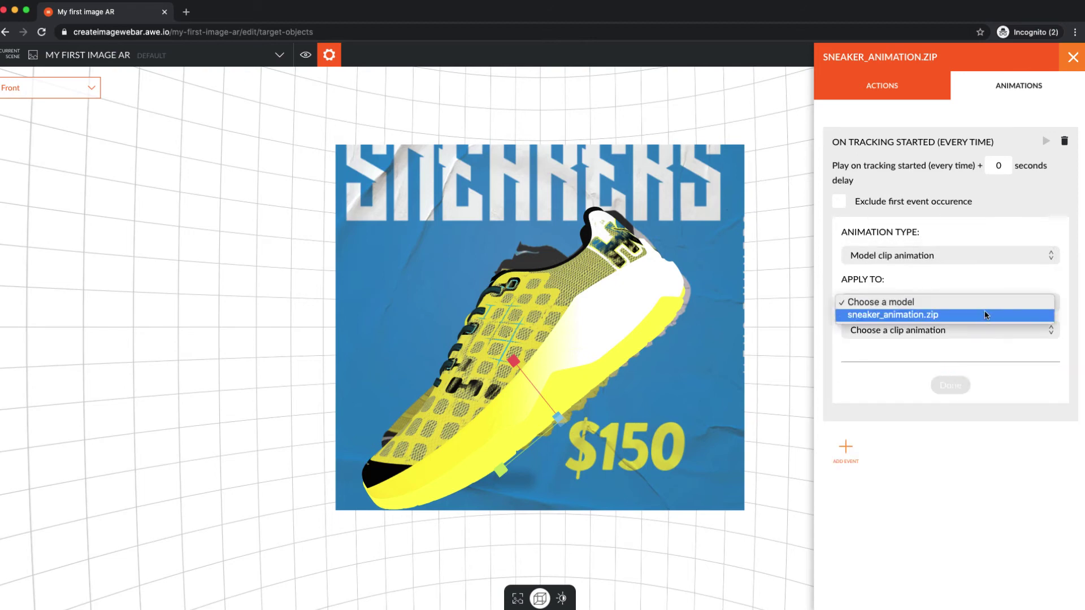
pyautogui.click(985, 313)
pyautogui.click(990, 332)
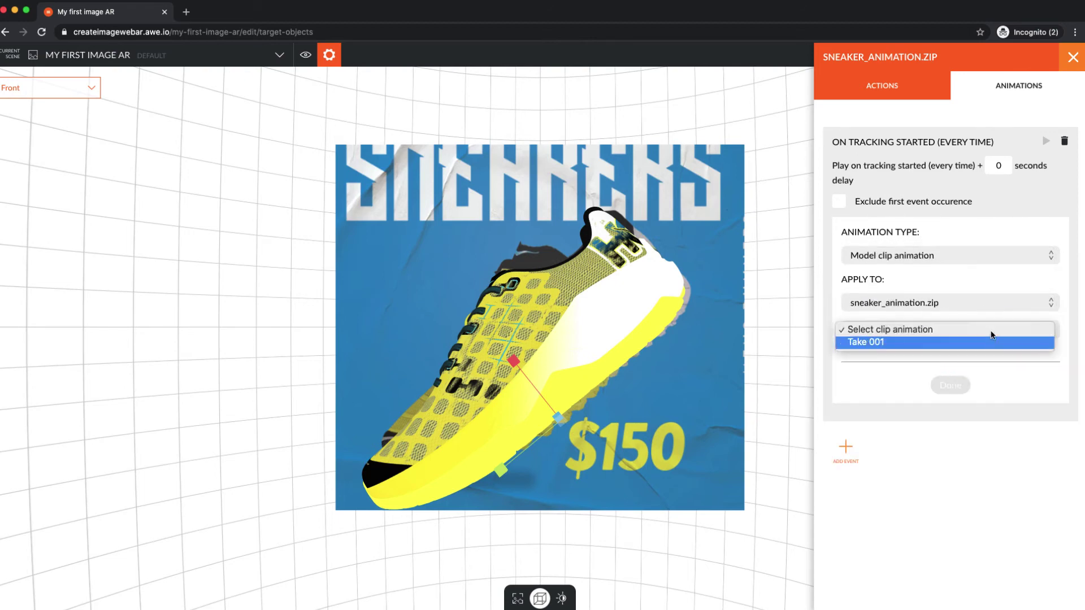
pyautogui.click(989, 343)
# Loop the Take 001 clip forever with Persist on and finish the event.
pyautogui.scroll(-2, 996, 356)
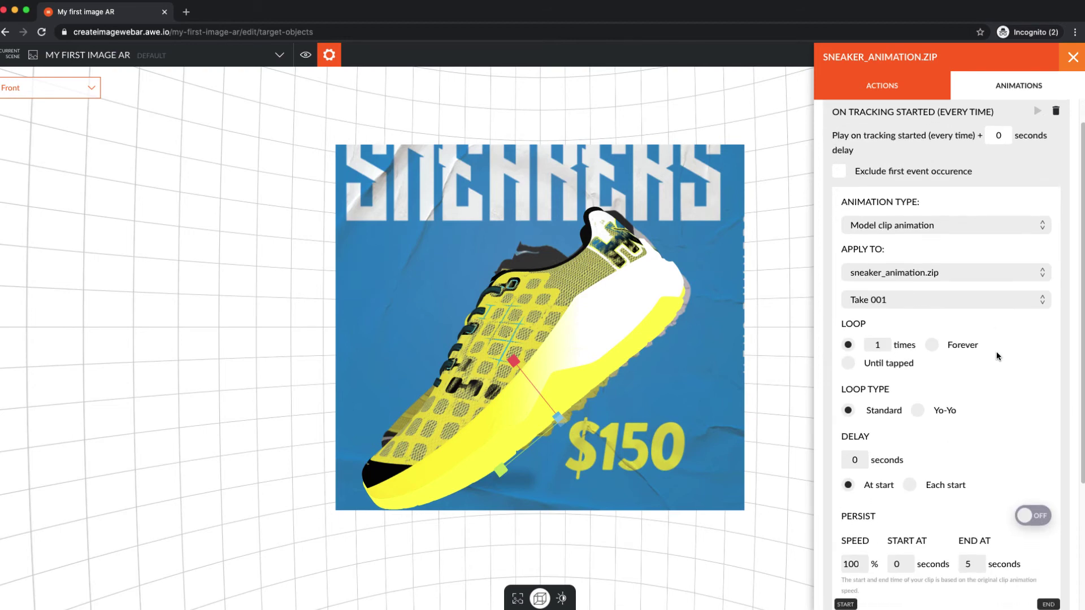
pyautogui.click(931, 294)
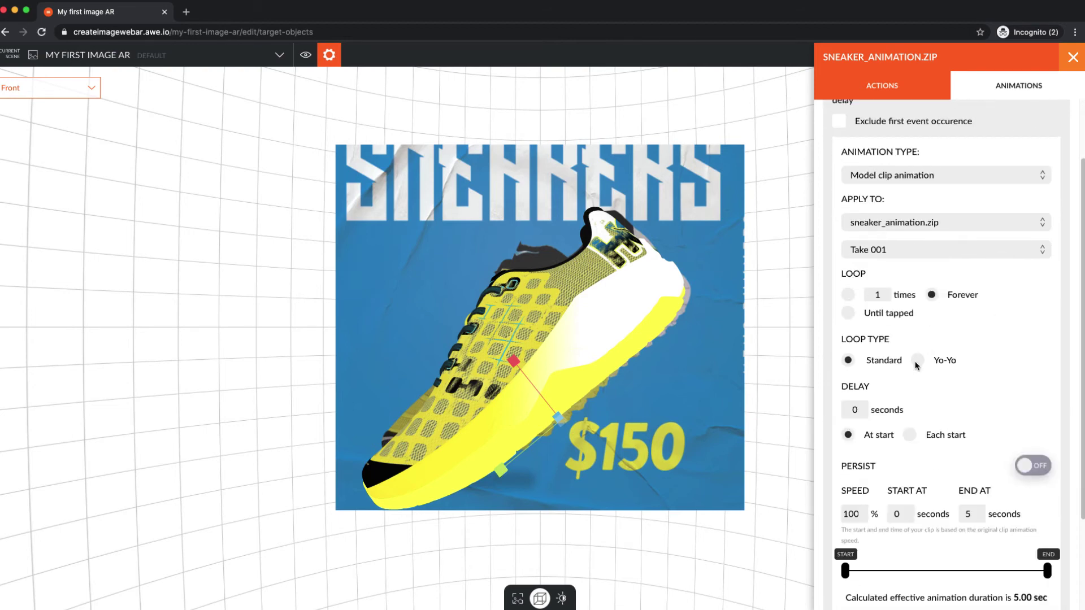
pyautogui.click(1033, 465)
pyautogui.scroll(-3, 994, 464)
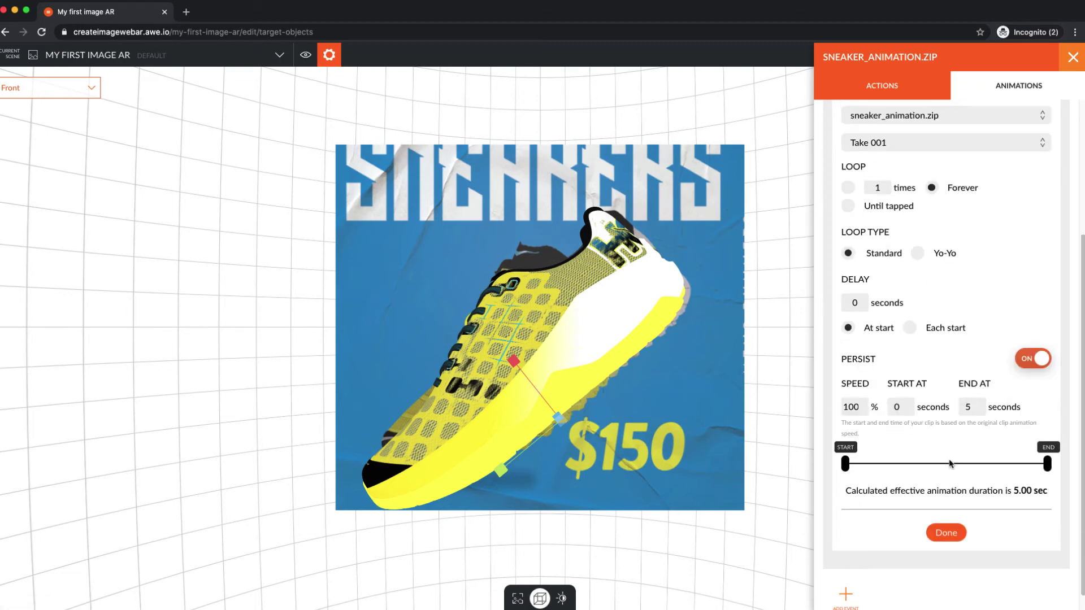
pyautogui.click(941, 528)
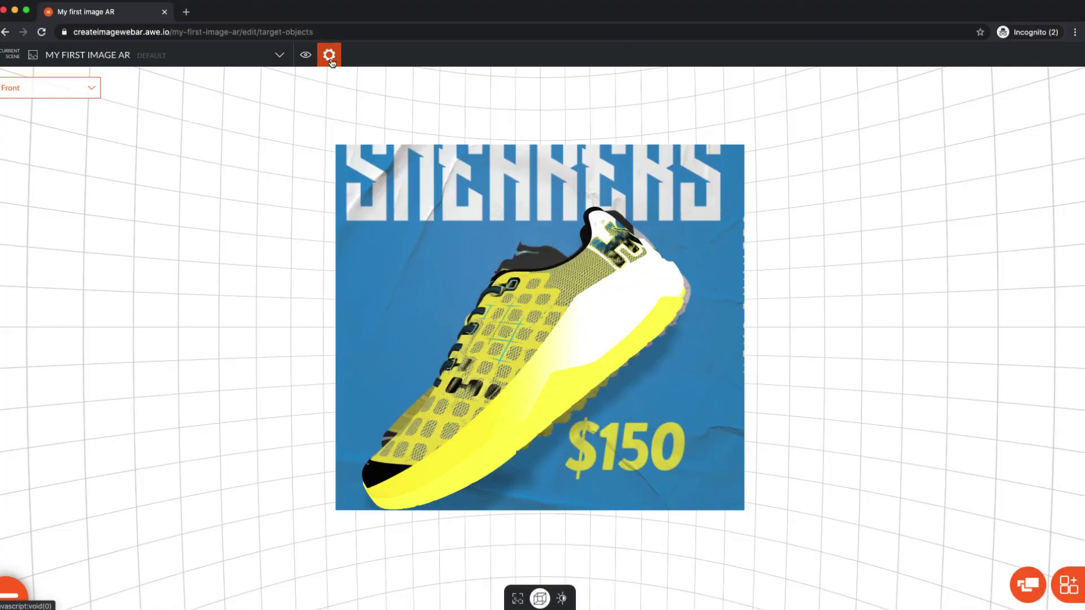
# Open Scene Settings from the orange gear in the top toolbar.
pyautogui.click(330, 56)
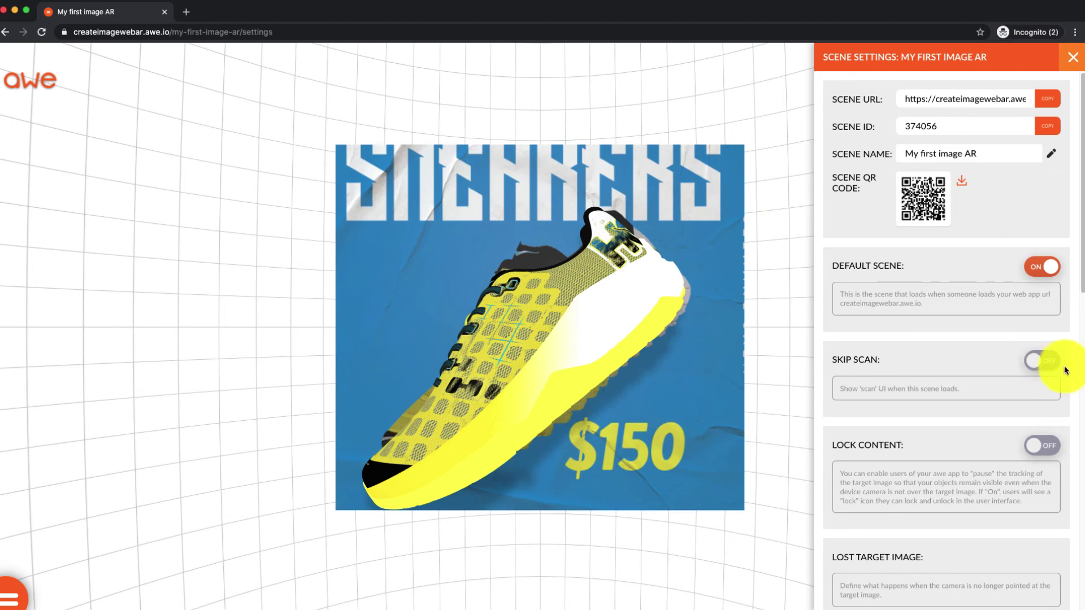
# Enable Skip Scan, and try Lock Content on before switching it back off.
pyautogui.click(1050, 362)
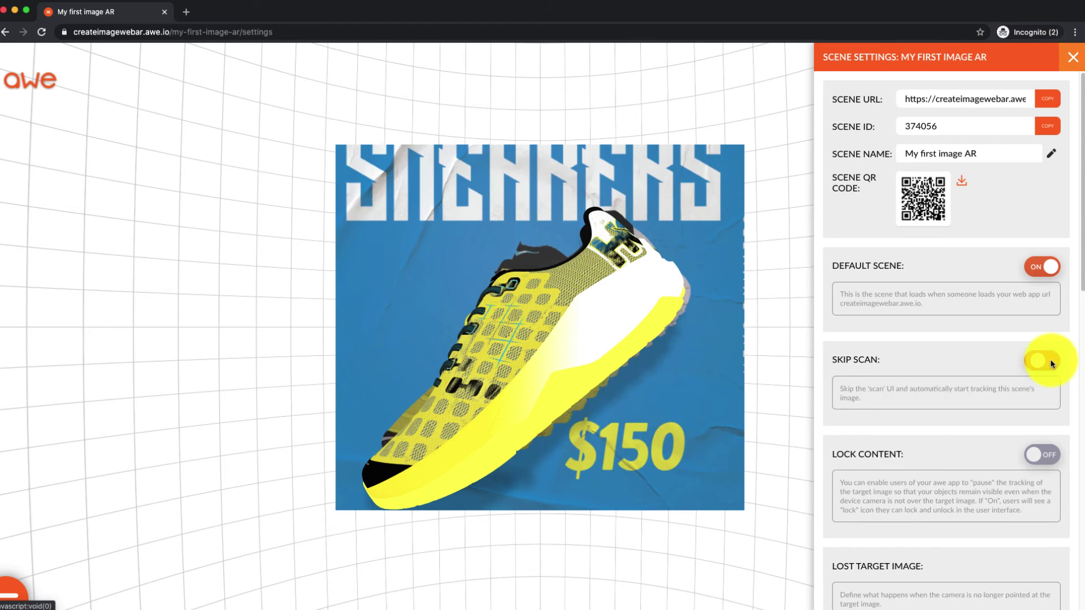
pyautogui.click(1052, 455)
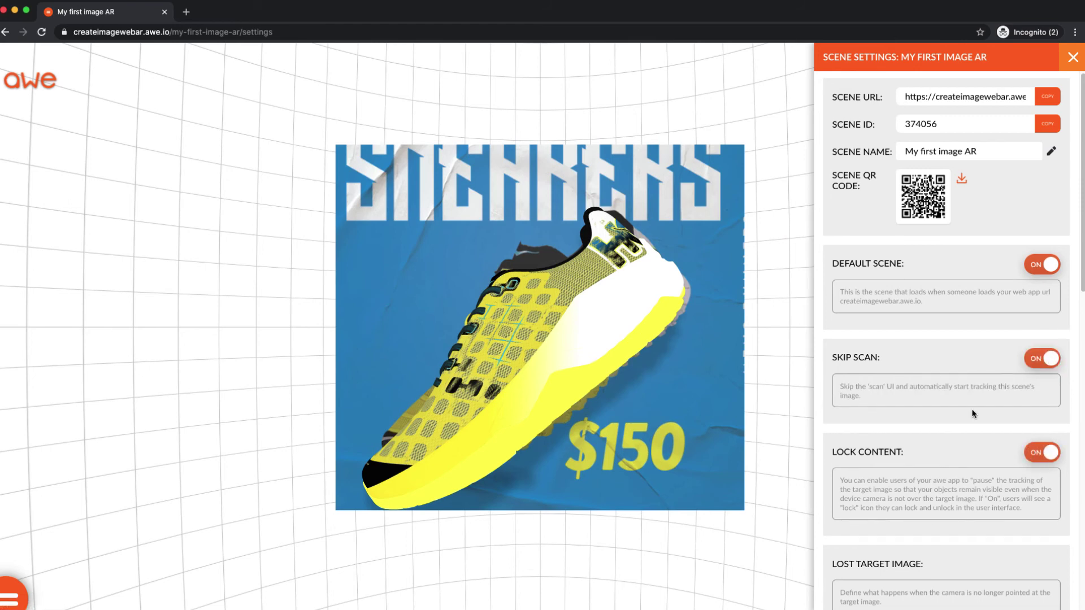
pyautogui.scroll(-2, 973, 414)
pyautogui.scroll(-2, 972, 414)
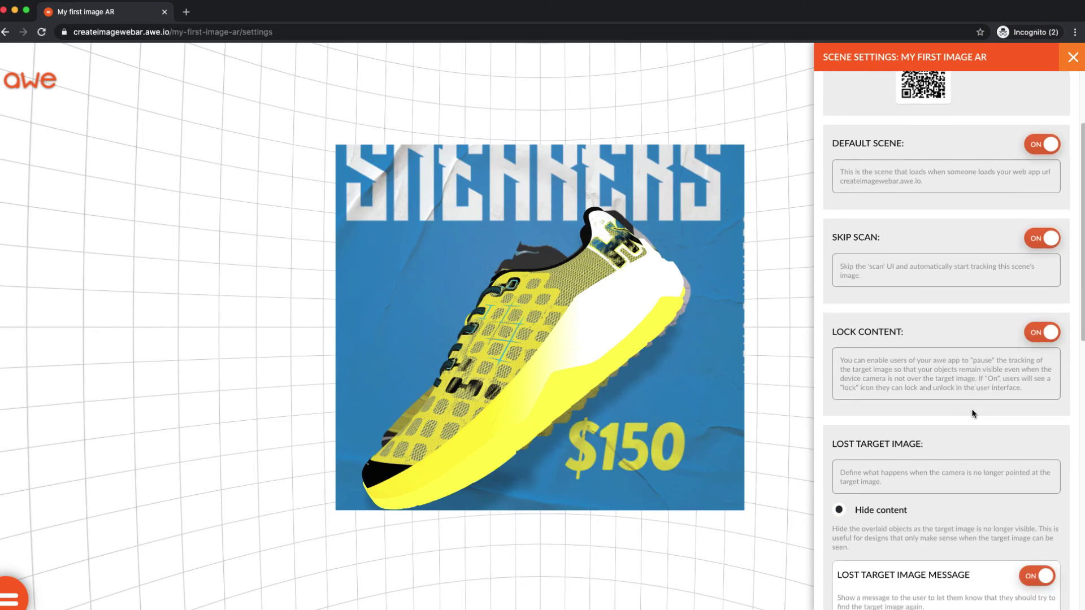
pyautogui.scroll(-1, 972, 414)
pyautogui.scroll(-3, 972, 415)
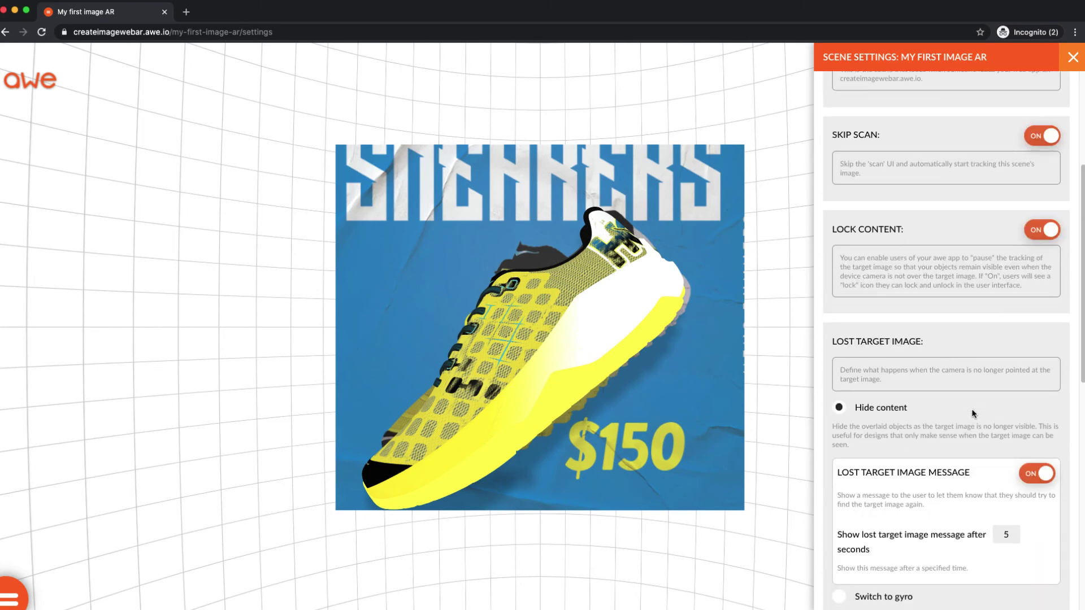
pyautogui.scroll(-3, 973, 414)
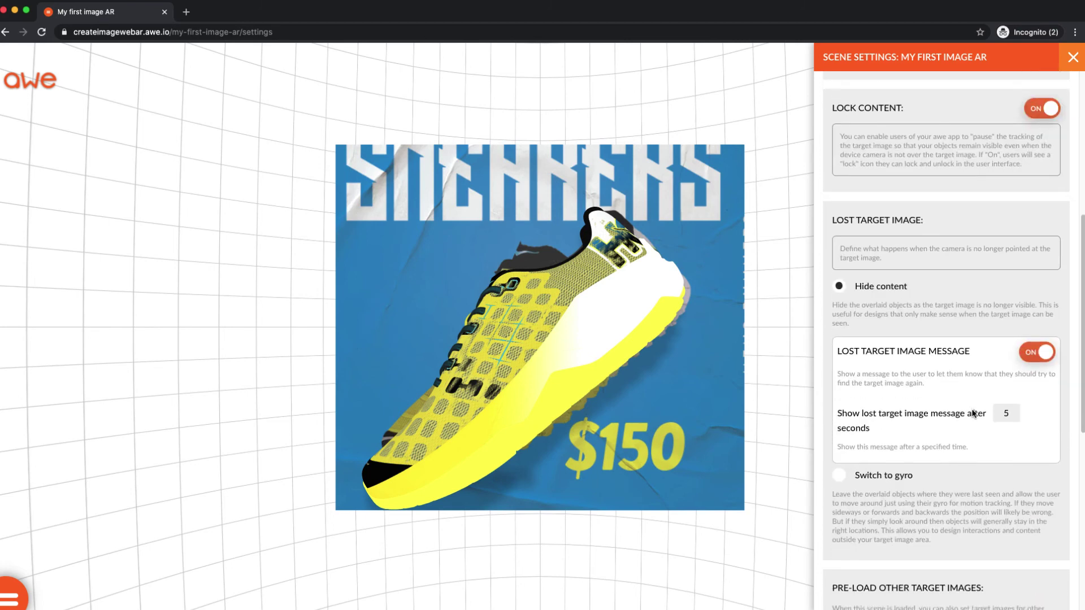
pyautogui.scroll(-5, 972, 414)
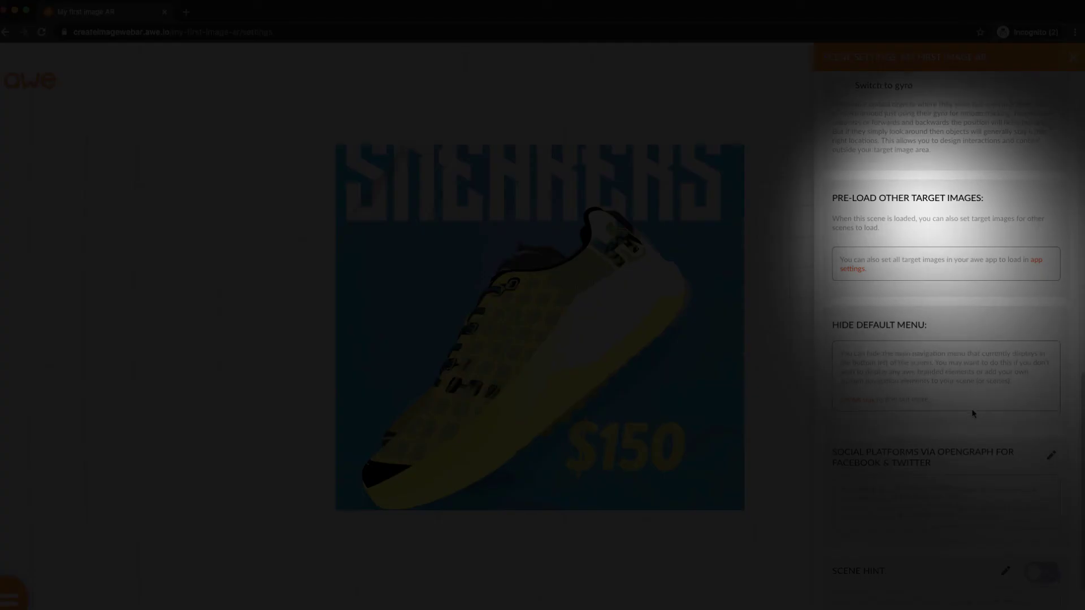
pyautogui.scroll(-1, 972, 414)
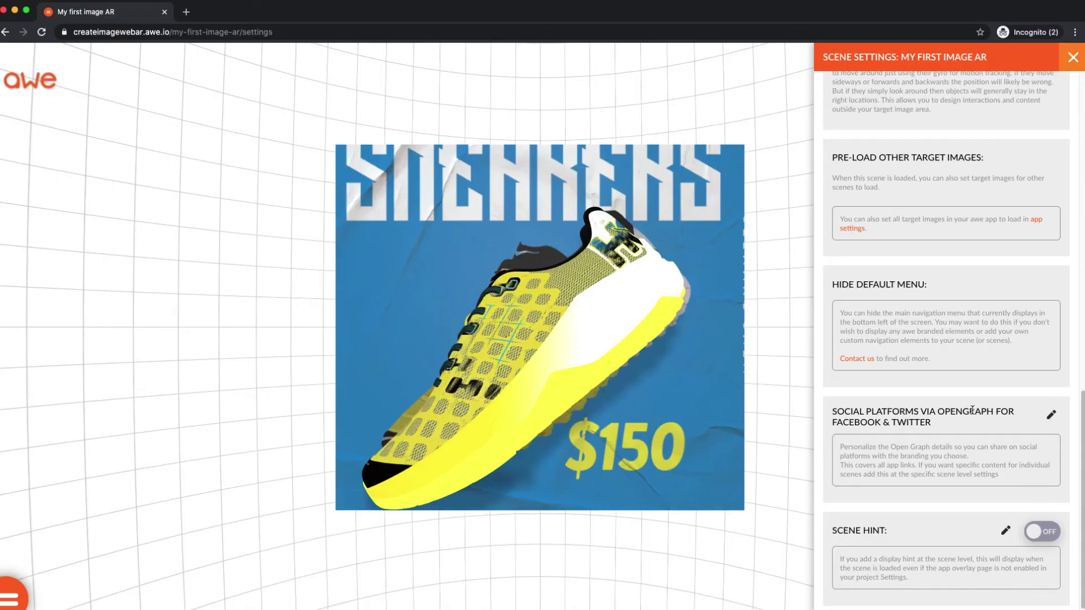
pyautogui.scroll(7, 973, 411)
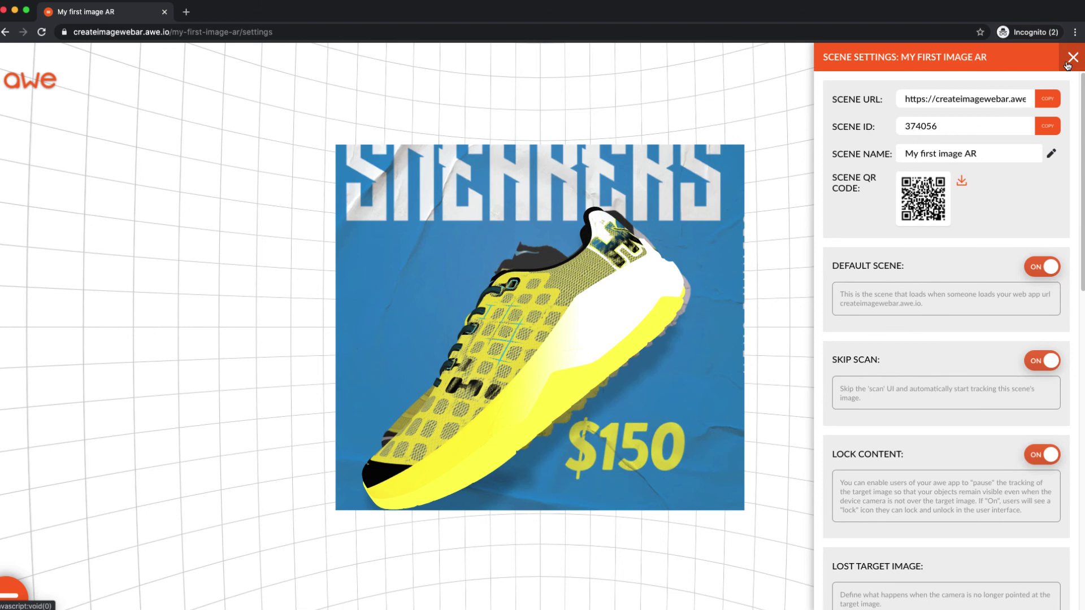
pyautogui.click(1040, 456)
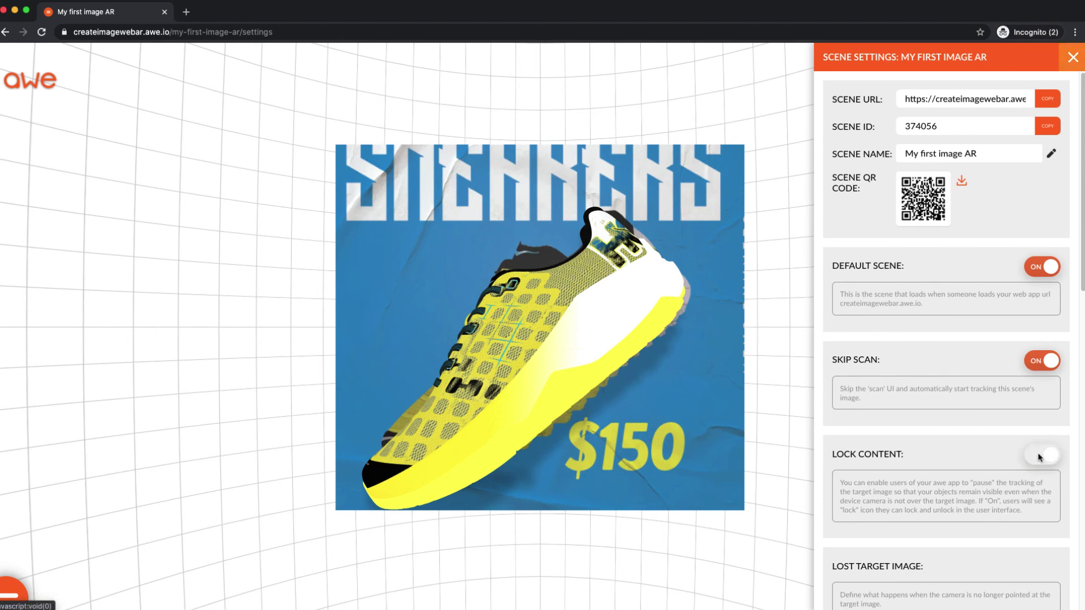
# Close the Scene Settings panel to return to the sneaker scene editor.
pyautogui.click(1071, 57)
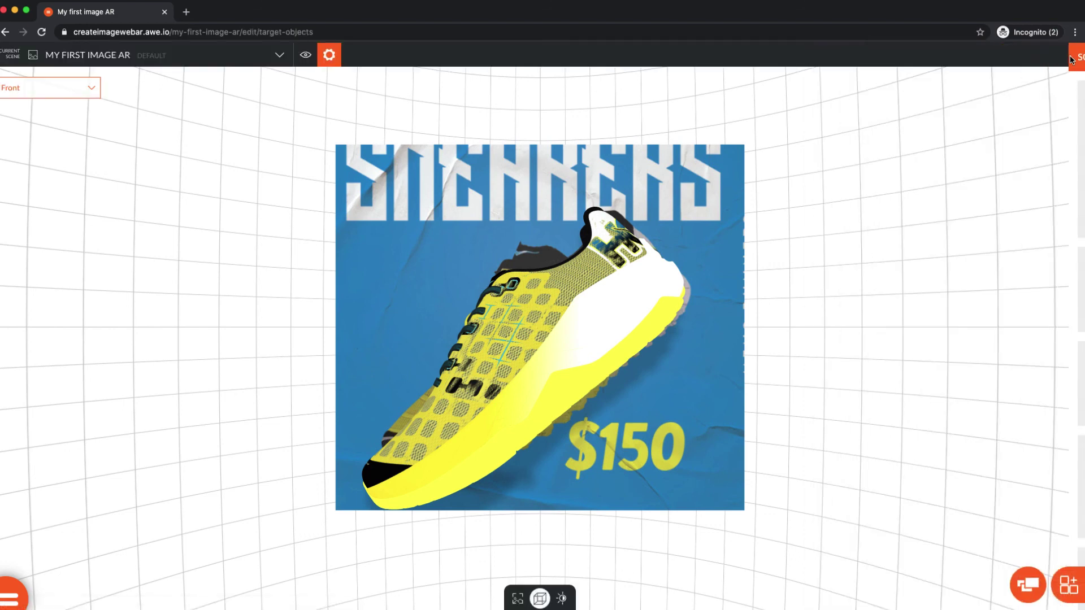